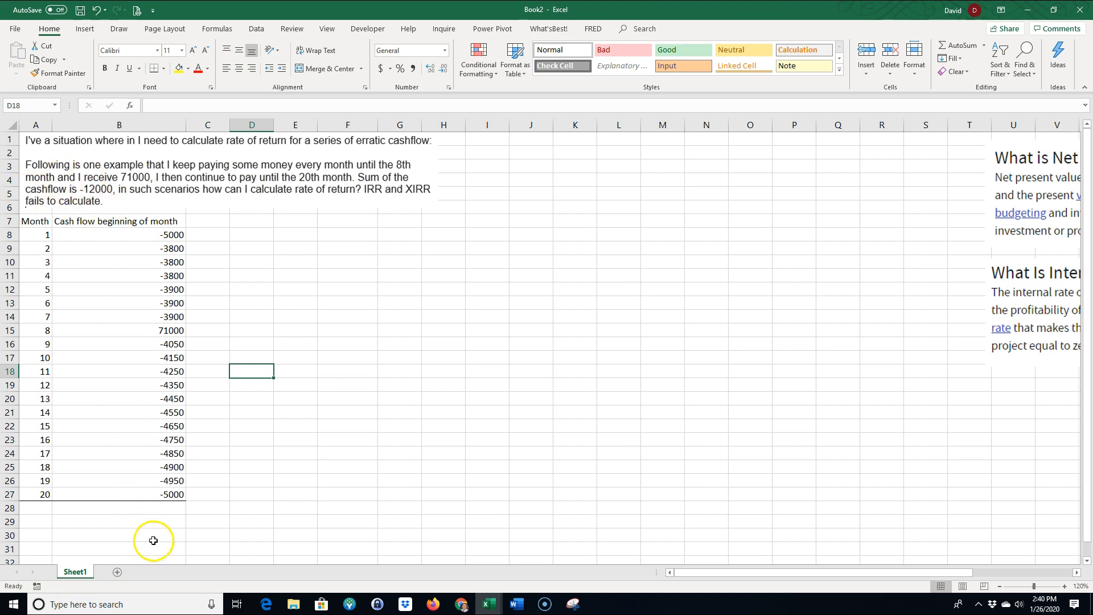
Total the monthly cash flows B8:B27 in cell B28 with AutoSum
click(166, 508)
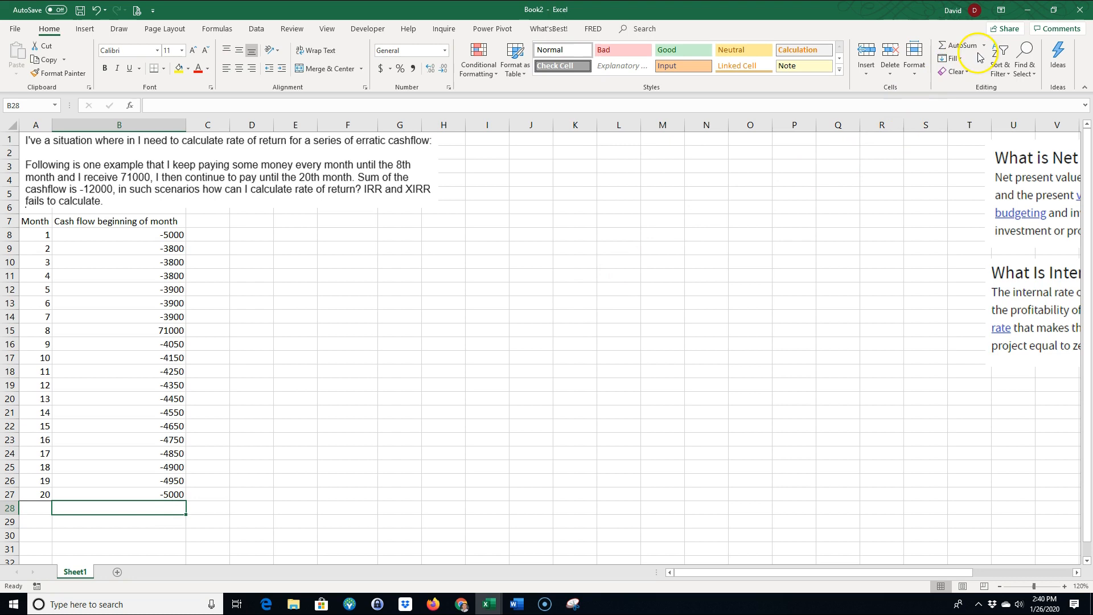
click(962, 45)
key(Return)
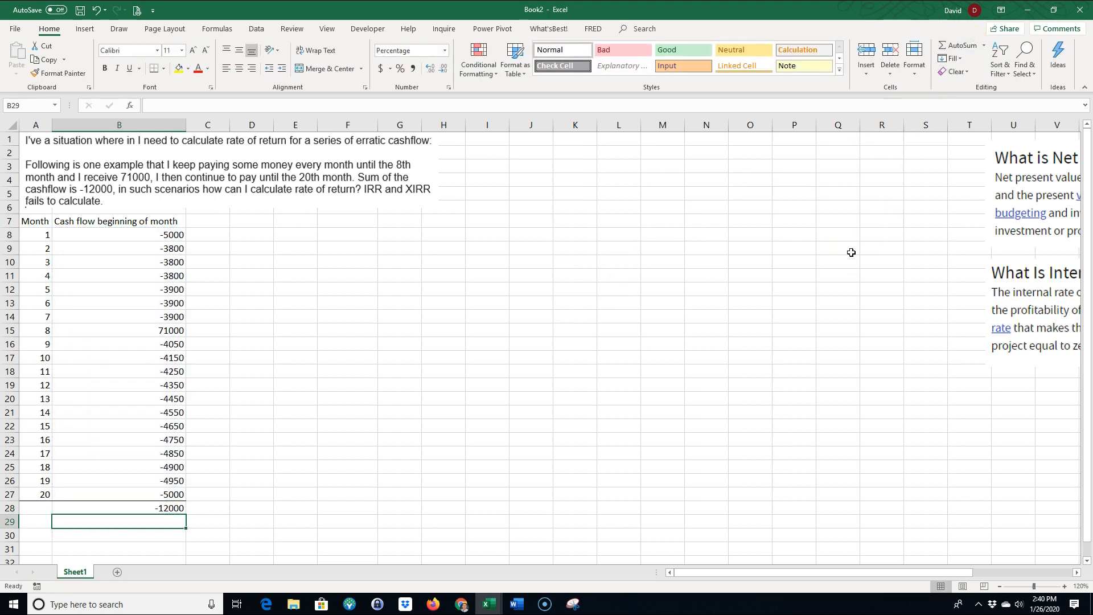
scroll(127, 300, down, 2)
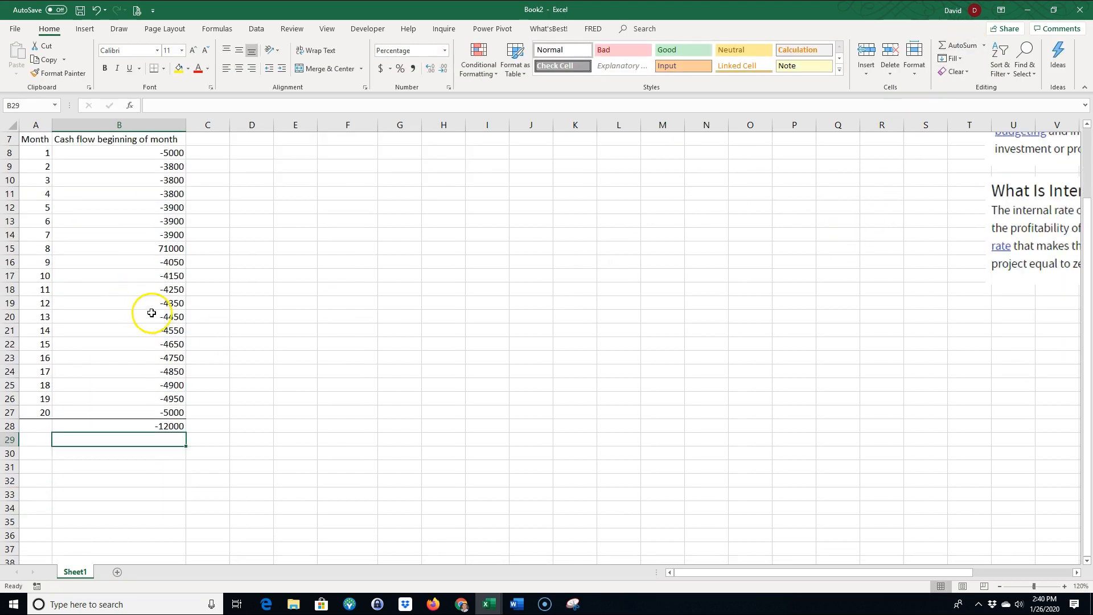
scroll(144, 313, up, 2)
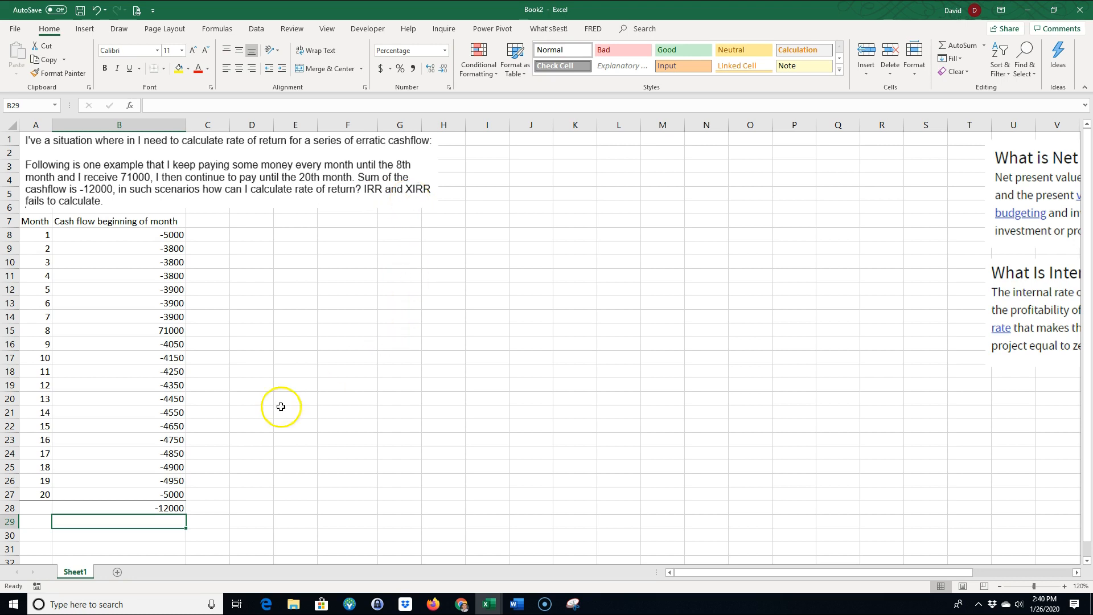
Label A30 "irr" and try to calculate the cash flows' internal rate of return in B30 with =IRR(B8:B27)
click(49, 538)
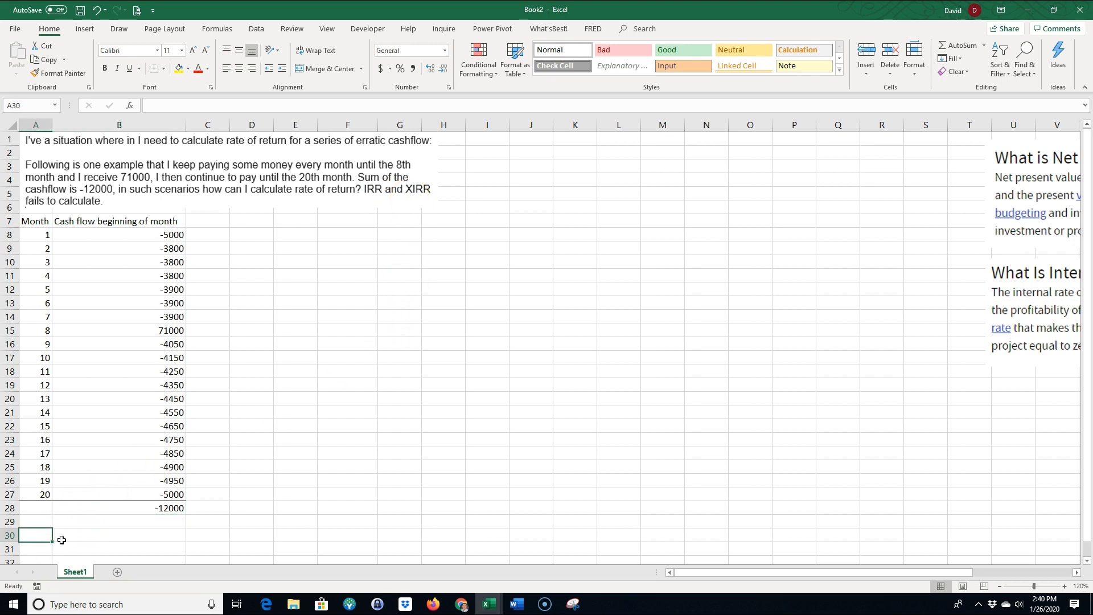
text(irr)
click(62, 540)
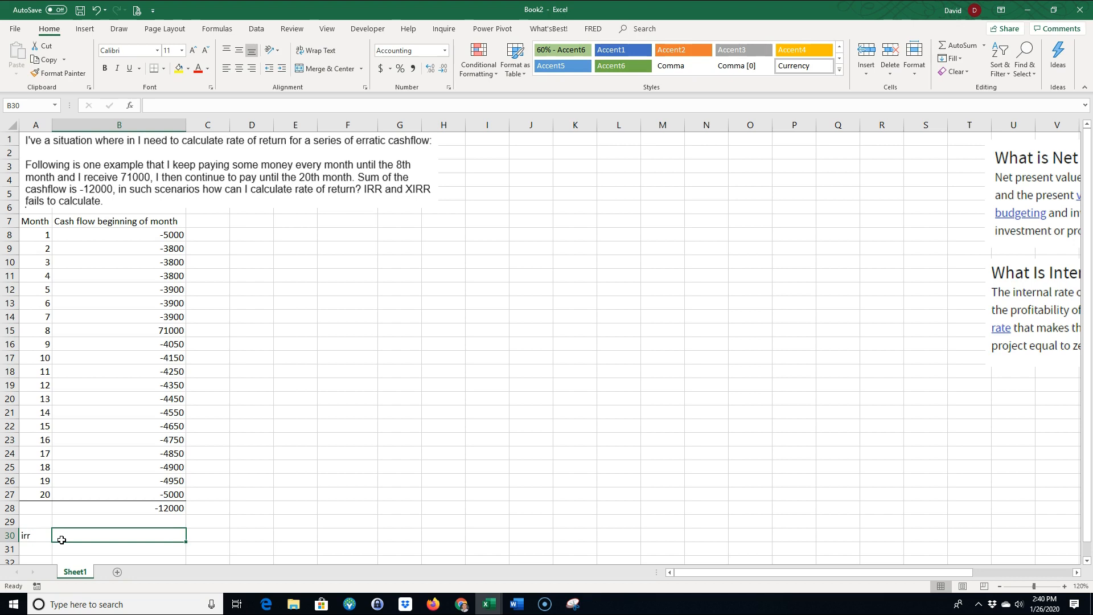
text(=irr()
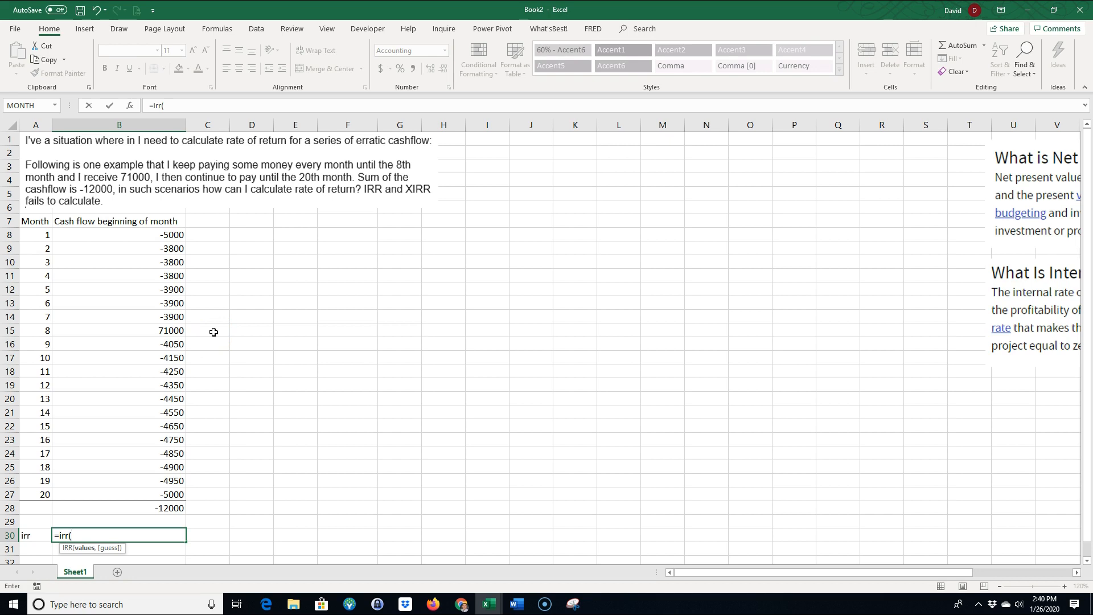
drag(152, 233, 160, 492)
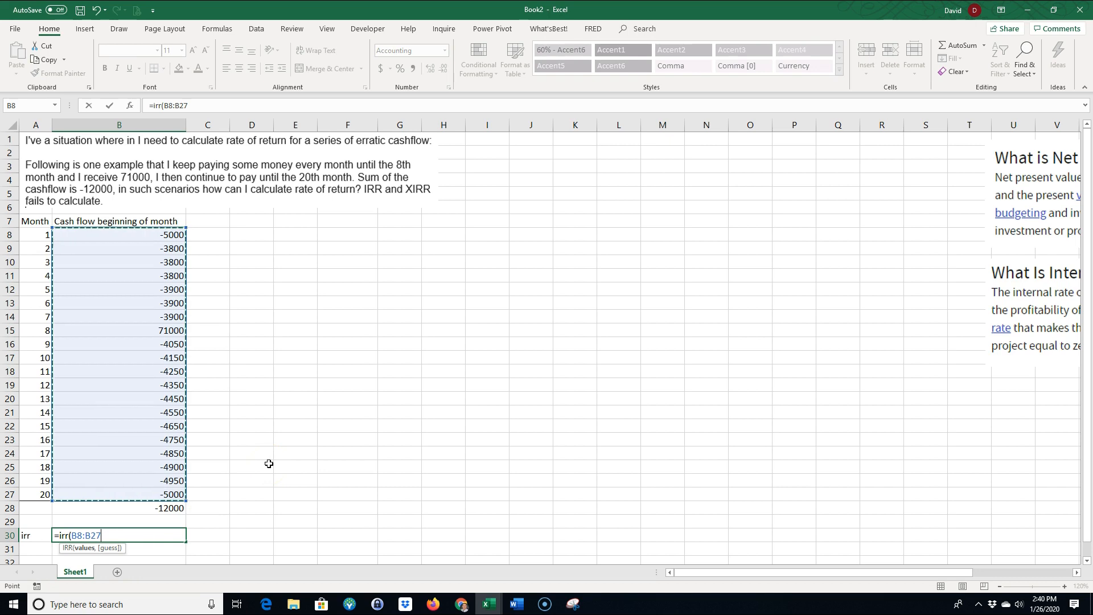
key(Return)
click(147, 535)
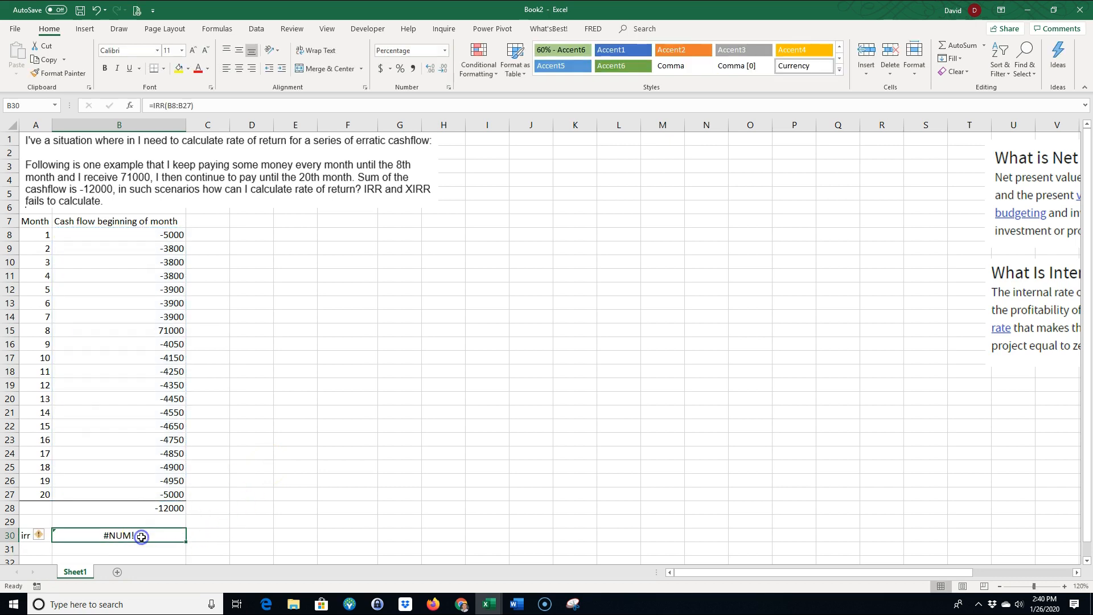
click(150, 533)
click(162, 554)
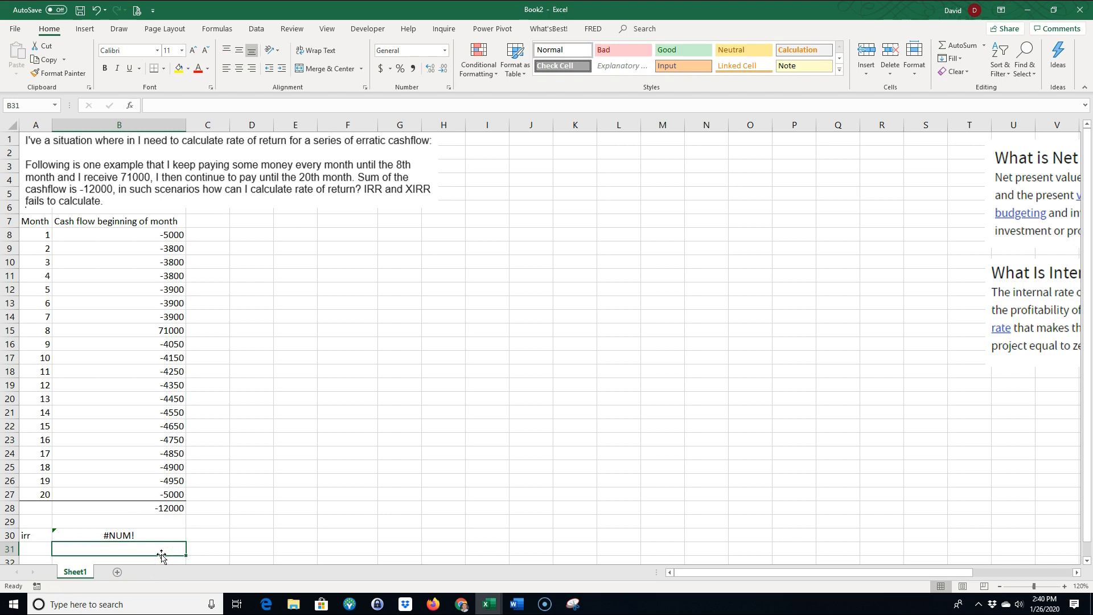
Clear the irr label and its formula from row 30
drag(35, 522, 185, 536)
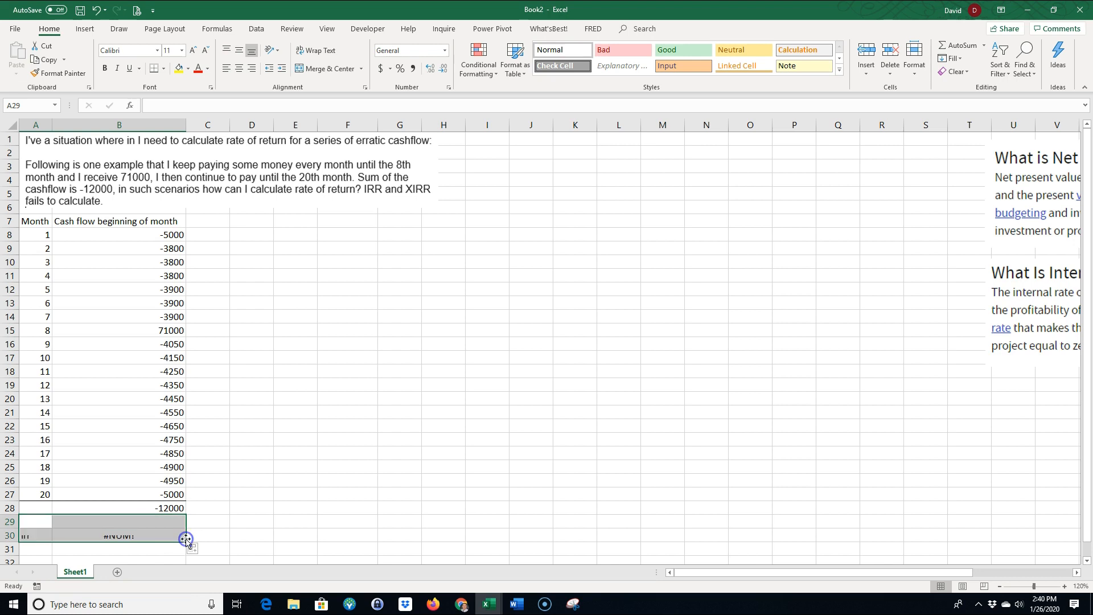
click(101, 534)
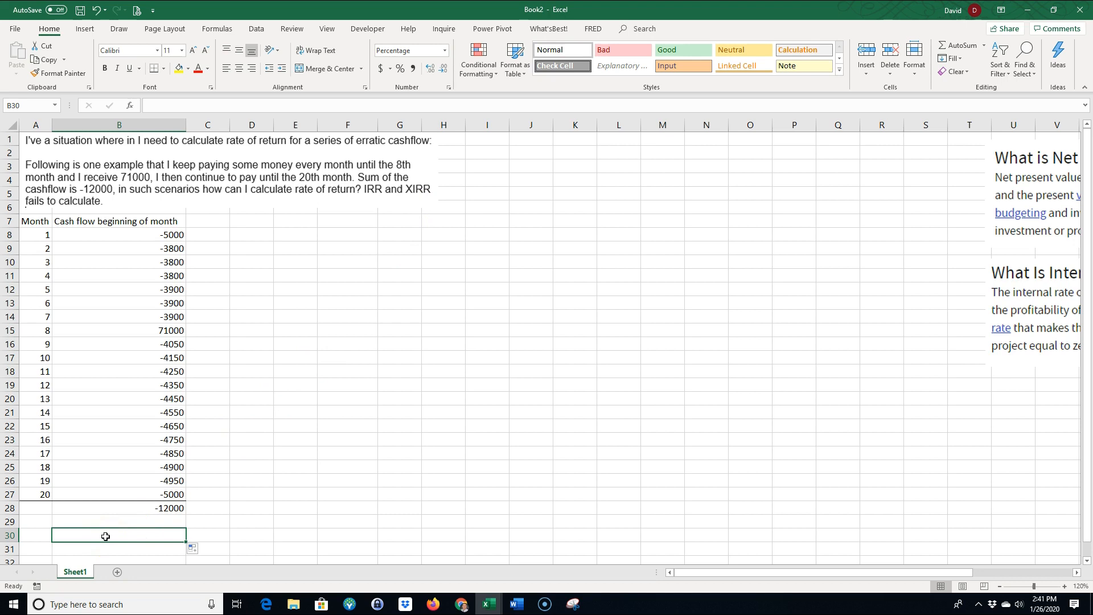
Bring the IRR and NPV definition pictures closer to the cash flow table one at a time to read them, returning each to the far columns
drag(1005, 376, 322, 430)
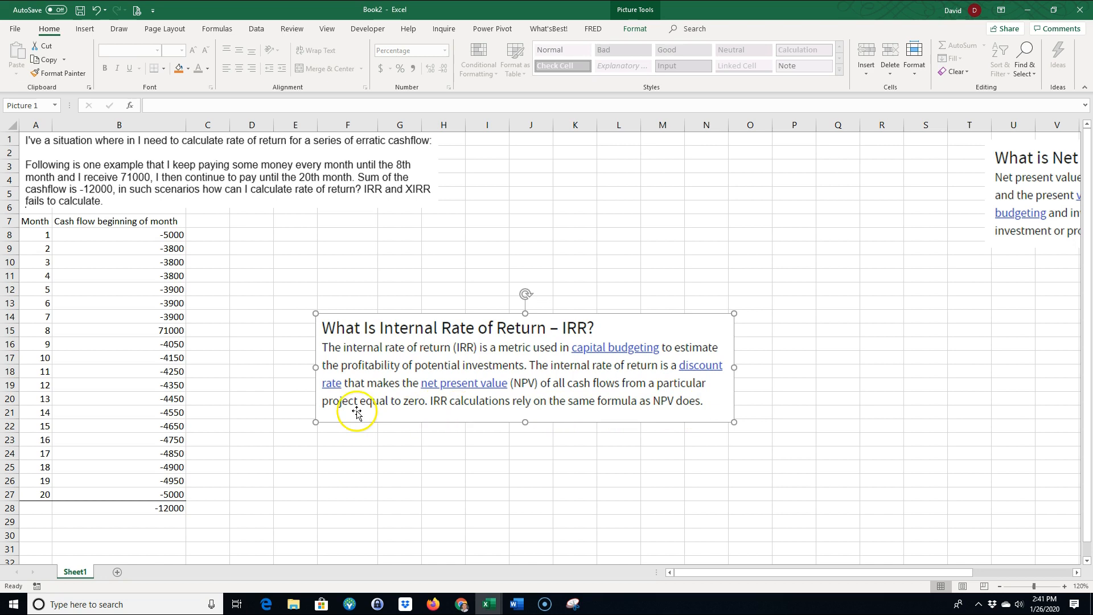
drag(397, 416, 1059, 370)
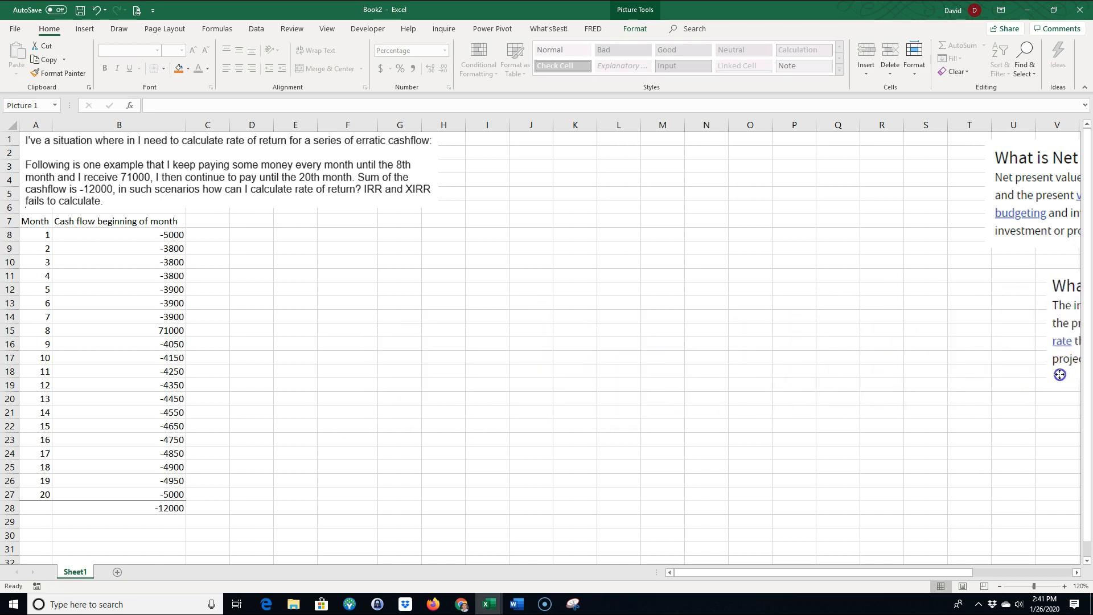
drag(1030, 241, 334, 403)
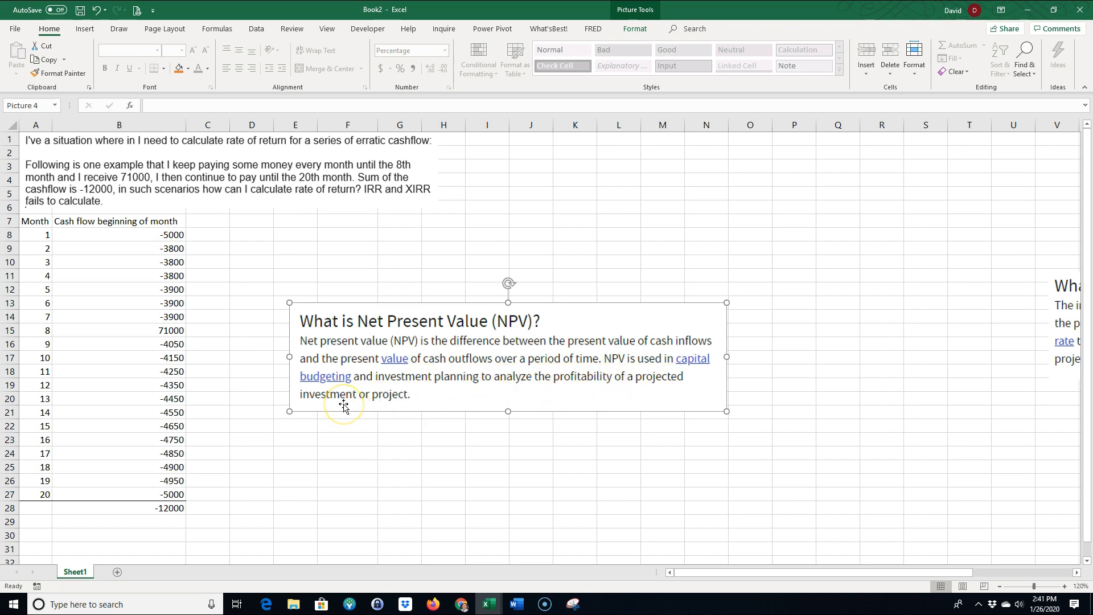
drag(328, 407, 628, 277)
drag(171, 493, 177, 236)
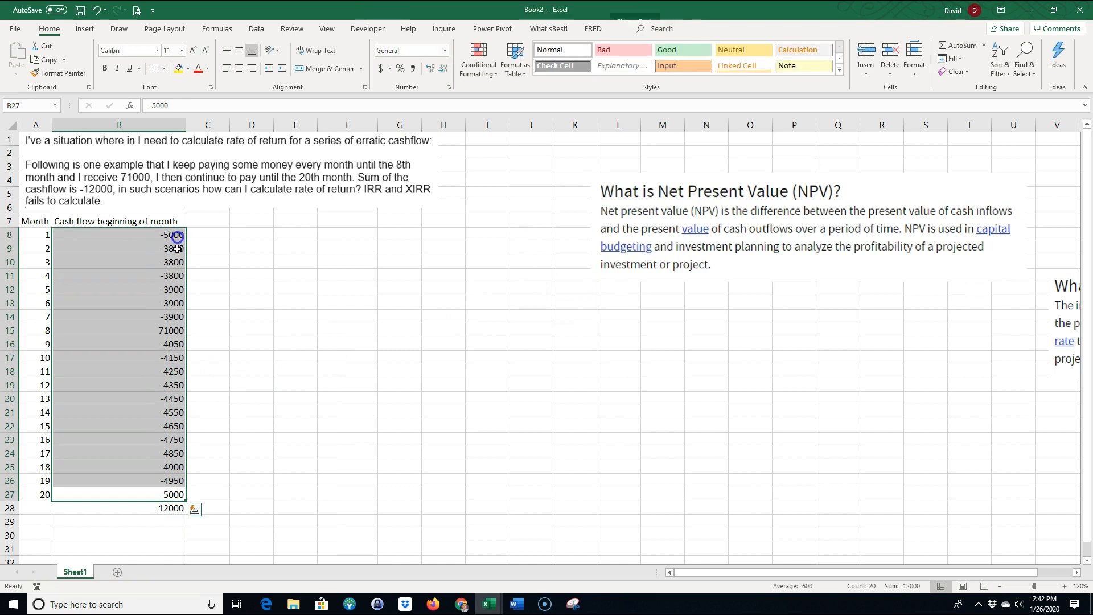
click(207, 231)
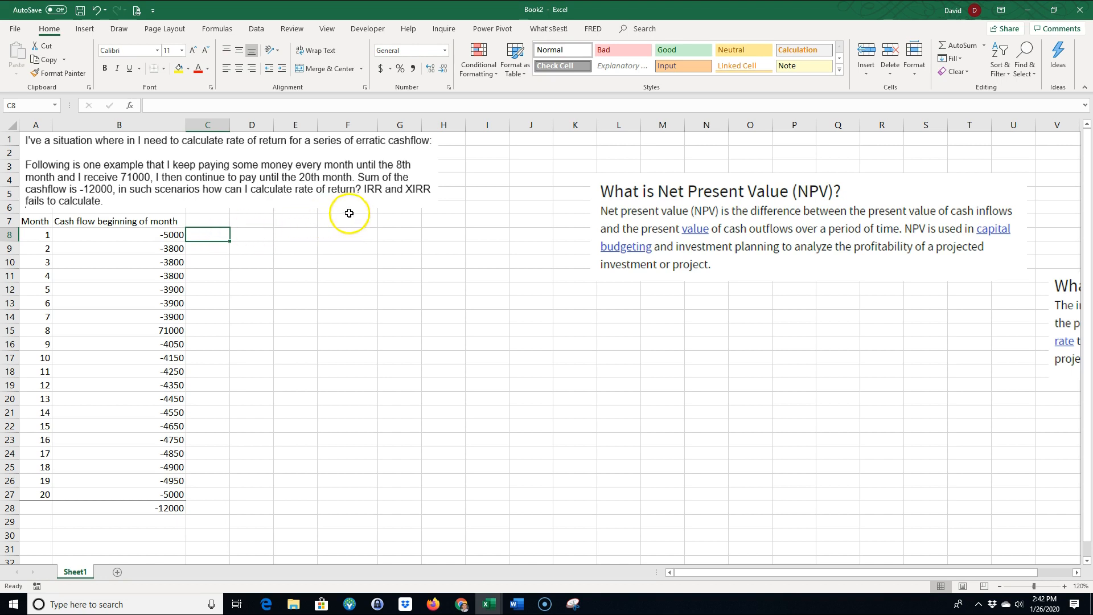
drag(170, 234, 167, 492)
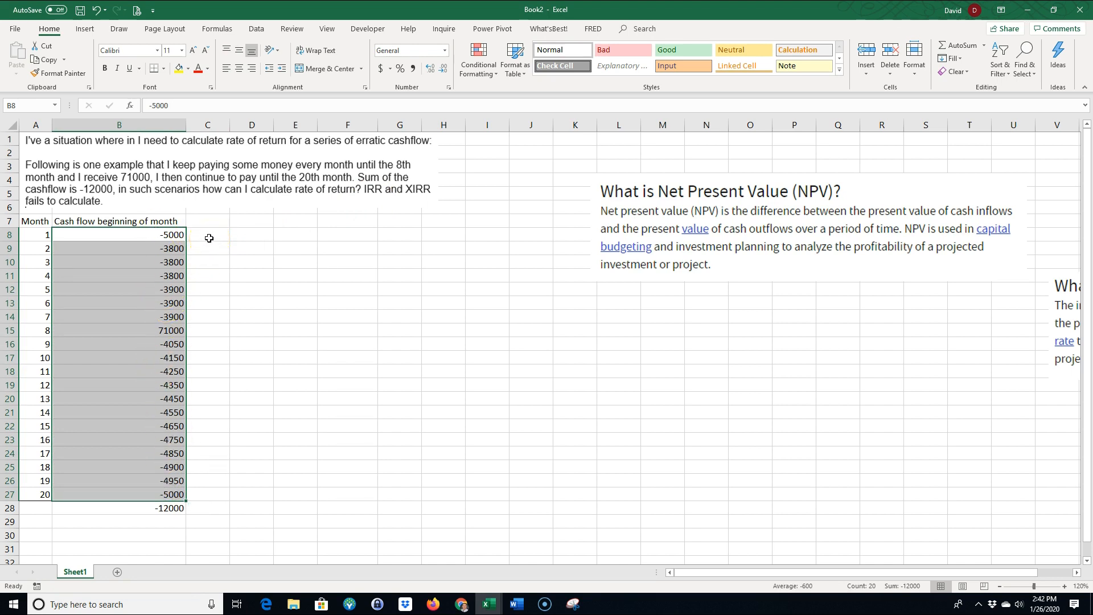
click(627, 264)
drag(626, 263, 1056, 245)
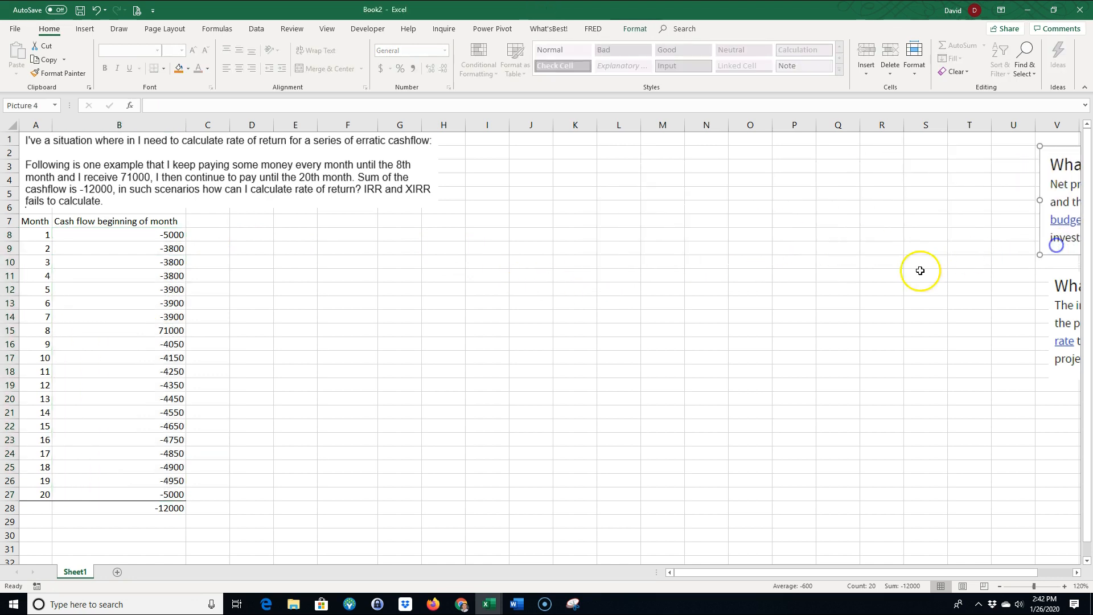
Label A29 "r" with a rate of 1% in B29, and label A30 "NPV"
click(48, 522)
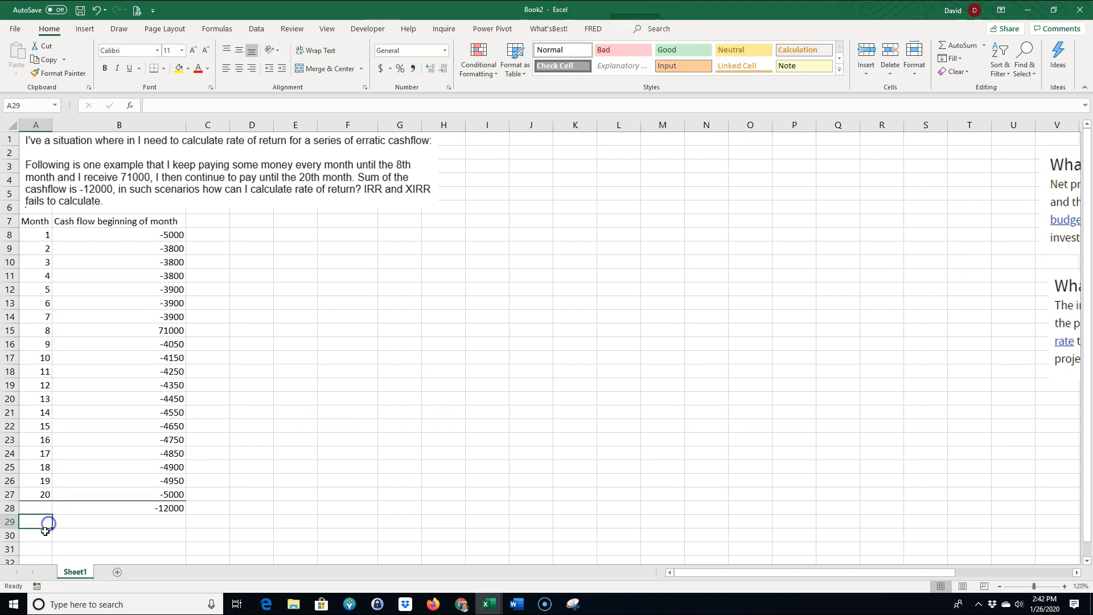
text(r)
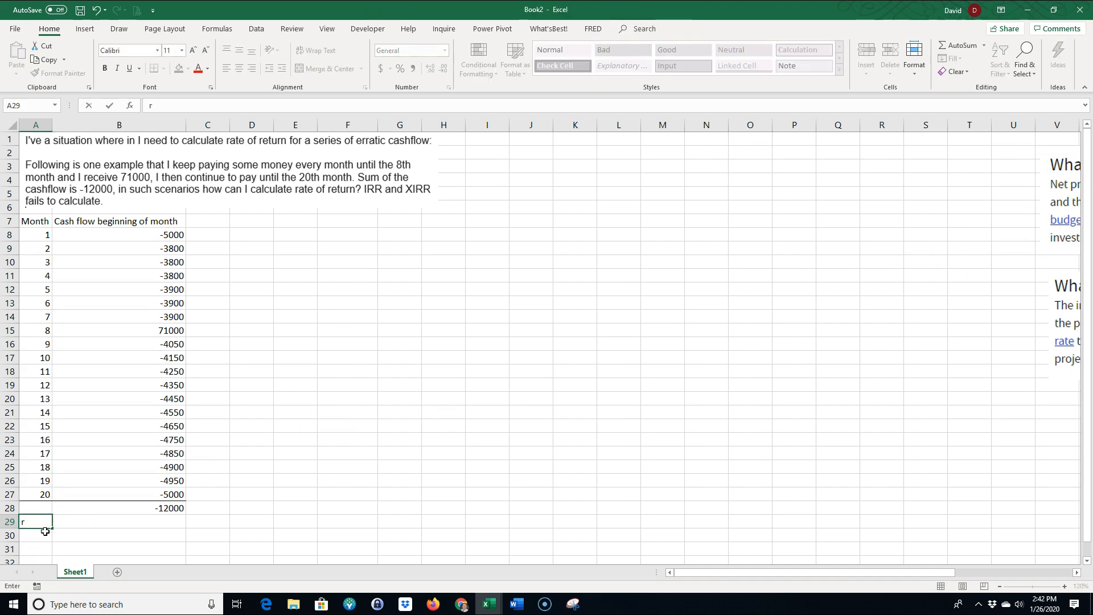
key(Tab)
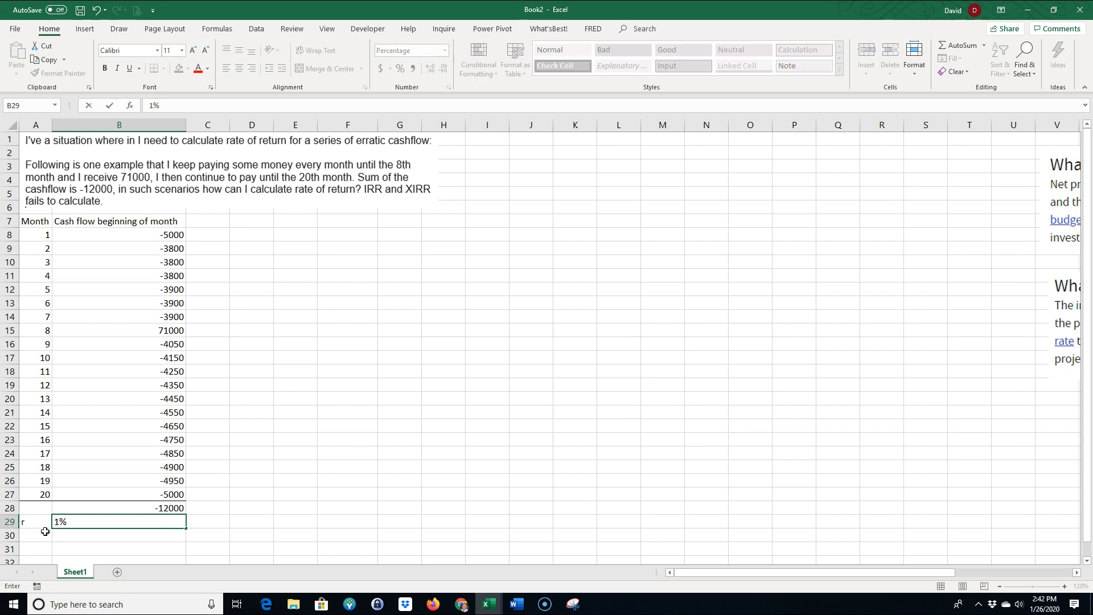
key(Return)
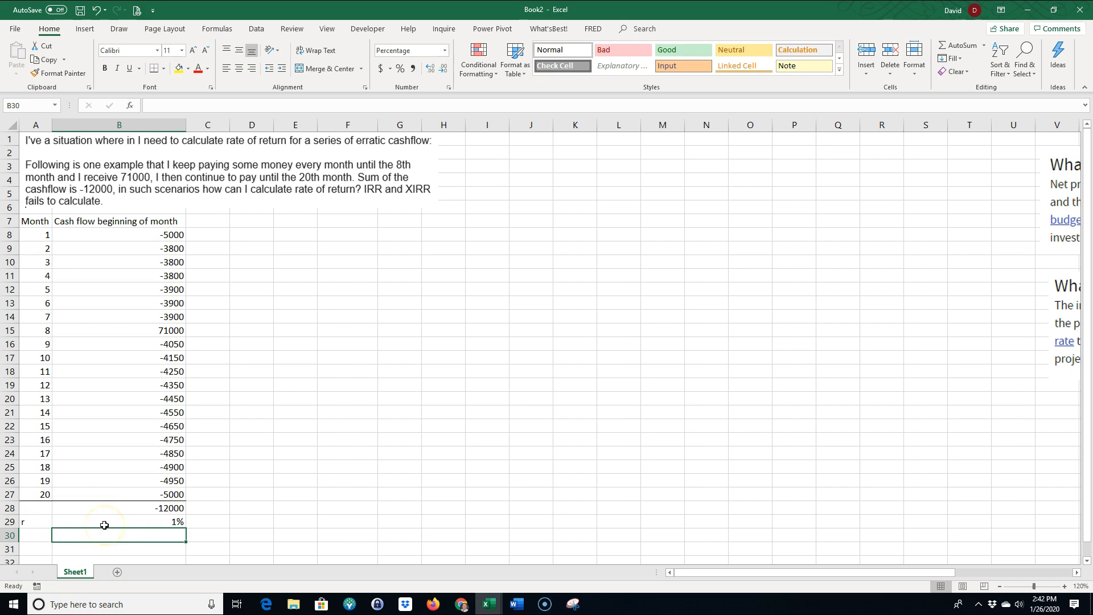
click(34, 537)
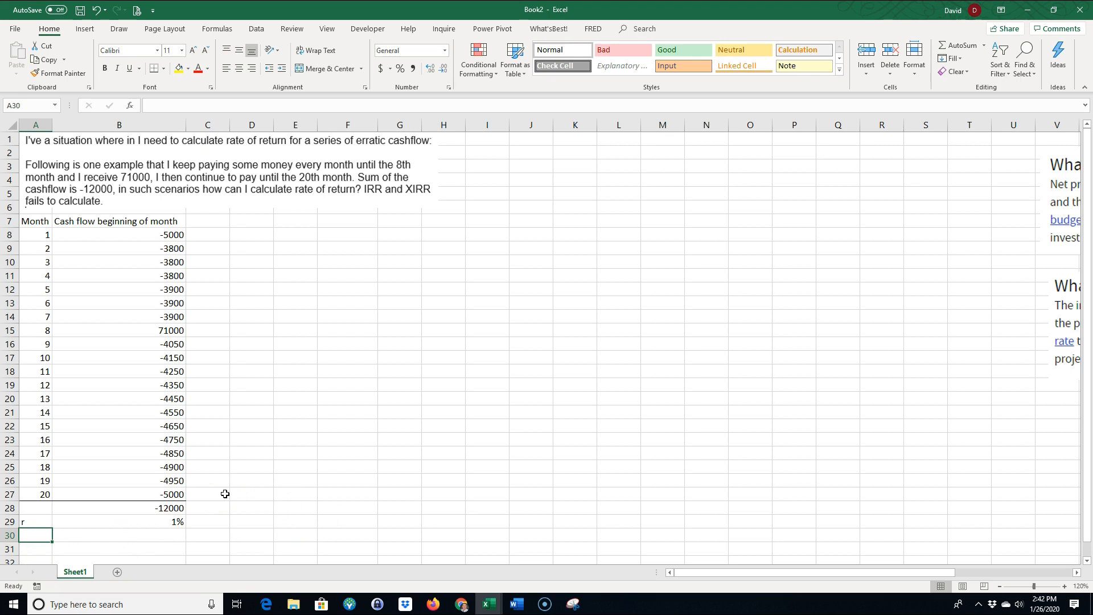
text(NPV)
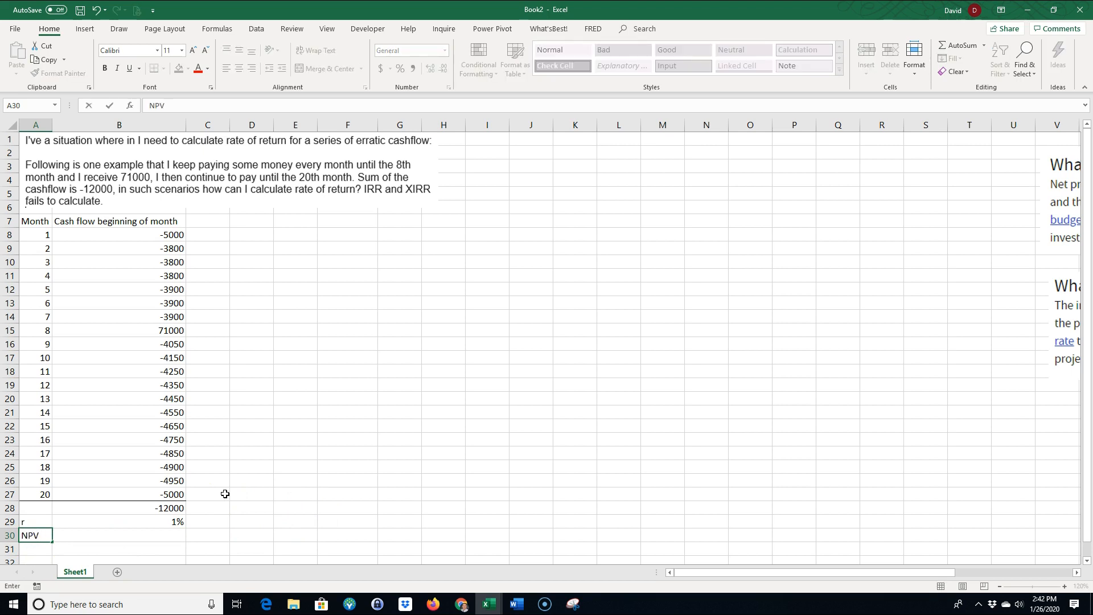
key(Tab)
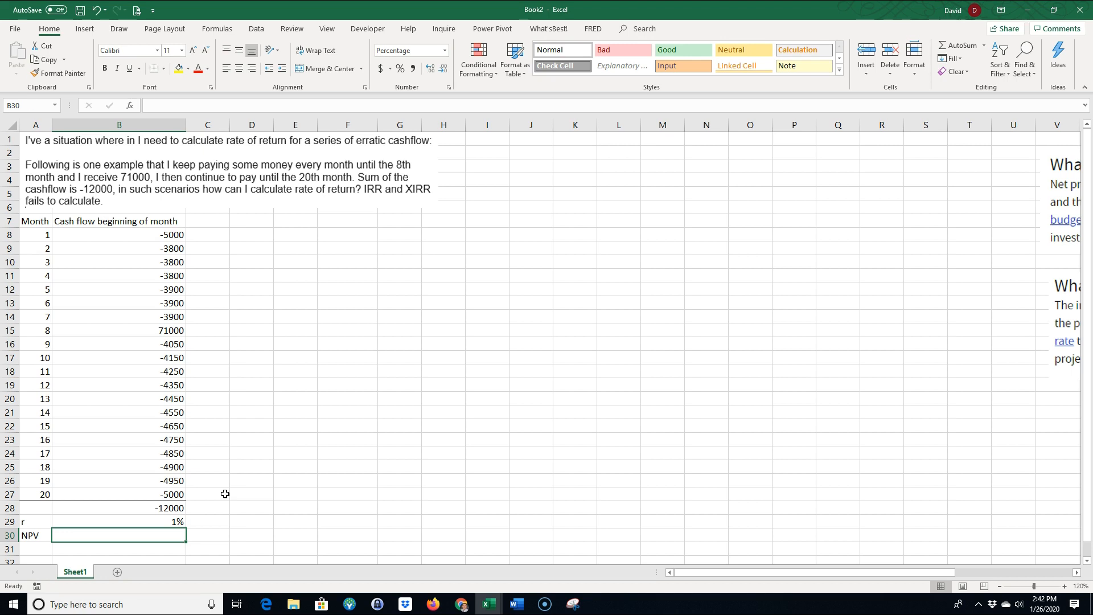
Calculate the net present value in B30 with =NPV(B29,B9:B27)+B8 and apply the dollar accounting format
text(=m)
key(BackSpace)
text(npv()
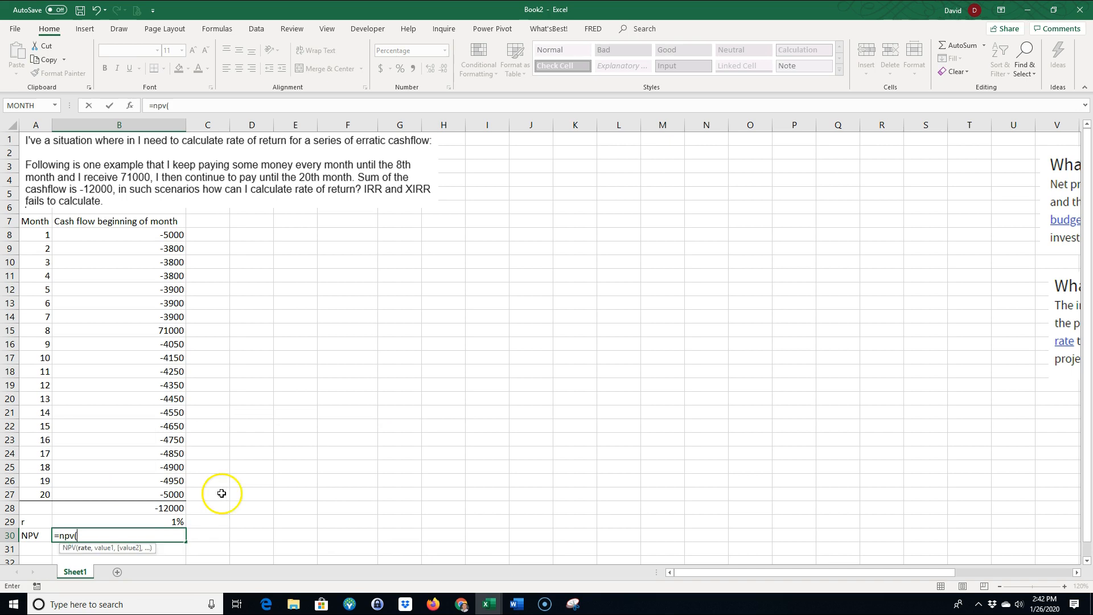
click(163, 519)
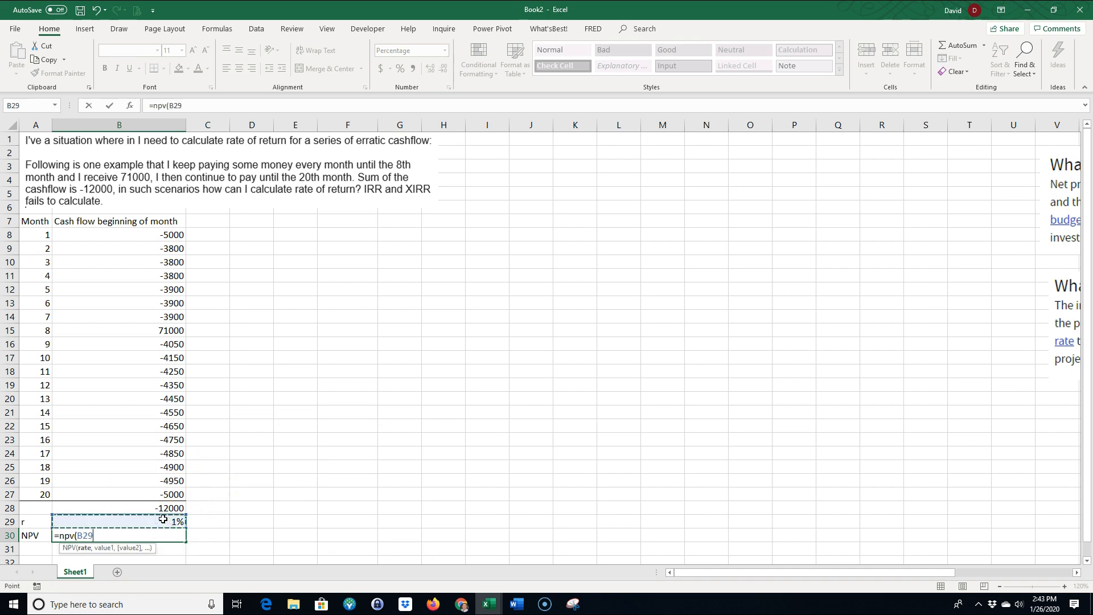
text(,)
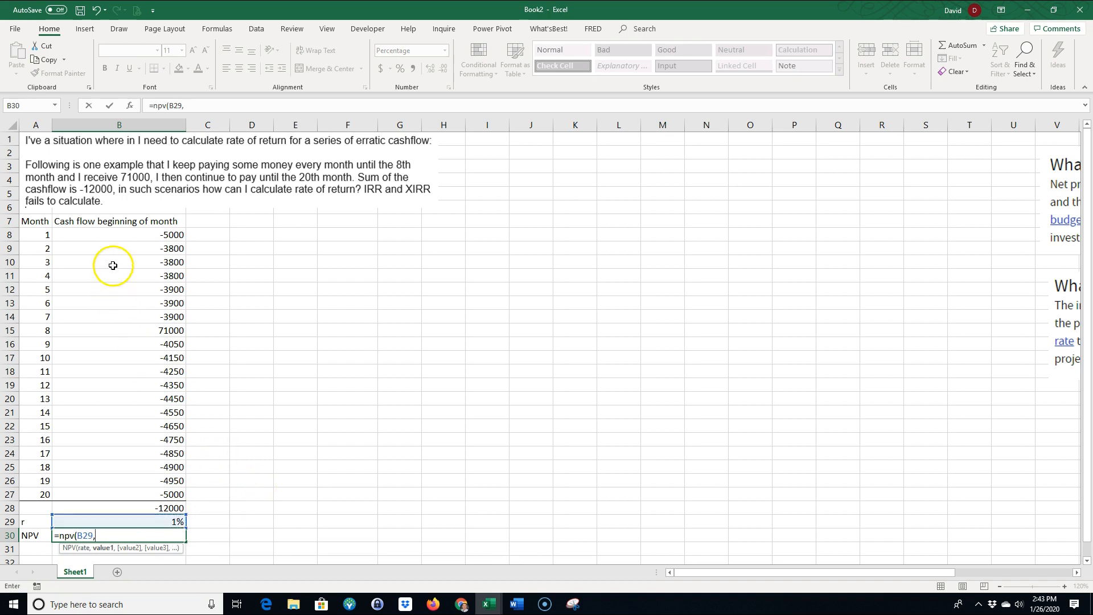
drag(134, 249, 150, 493)
text()+B8)
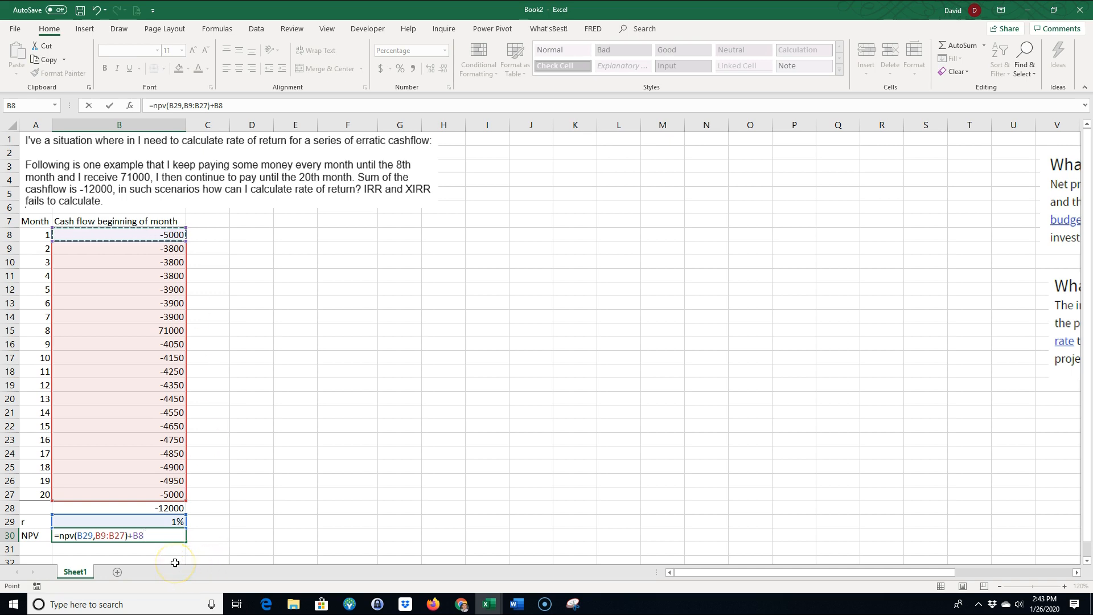
key(Return)
click(149, 534)
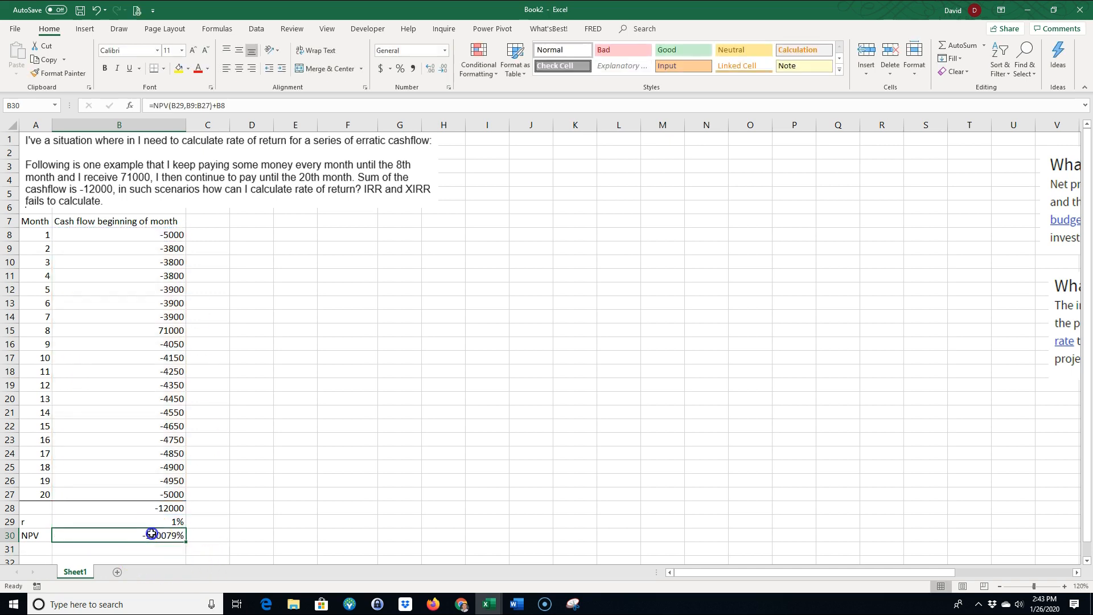
click(381, 69)
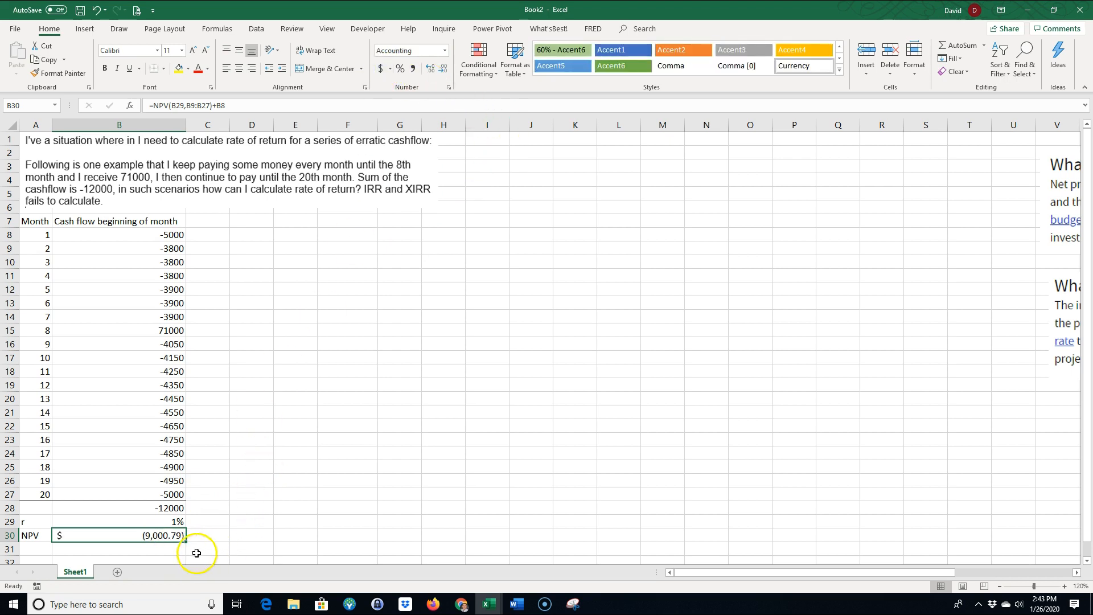
drag(26, 536, 80, 535)
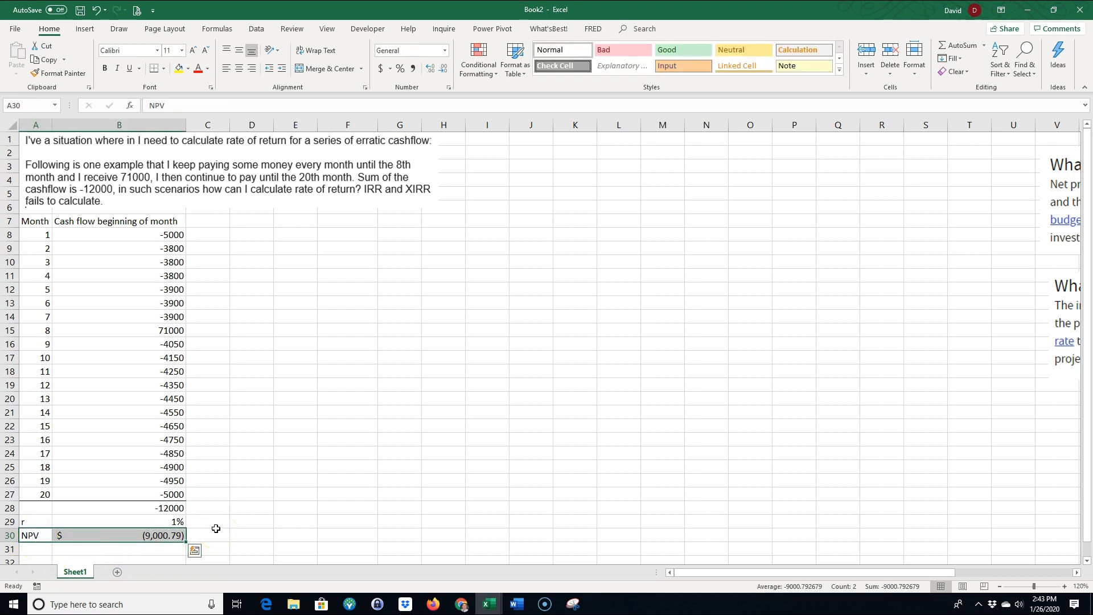
click(166, 522)
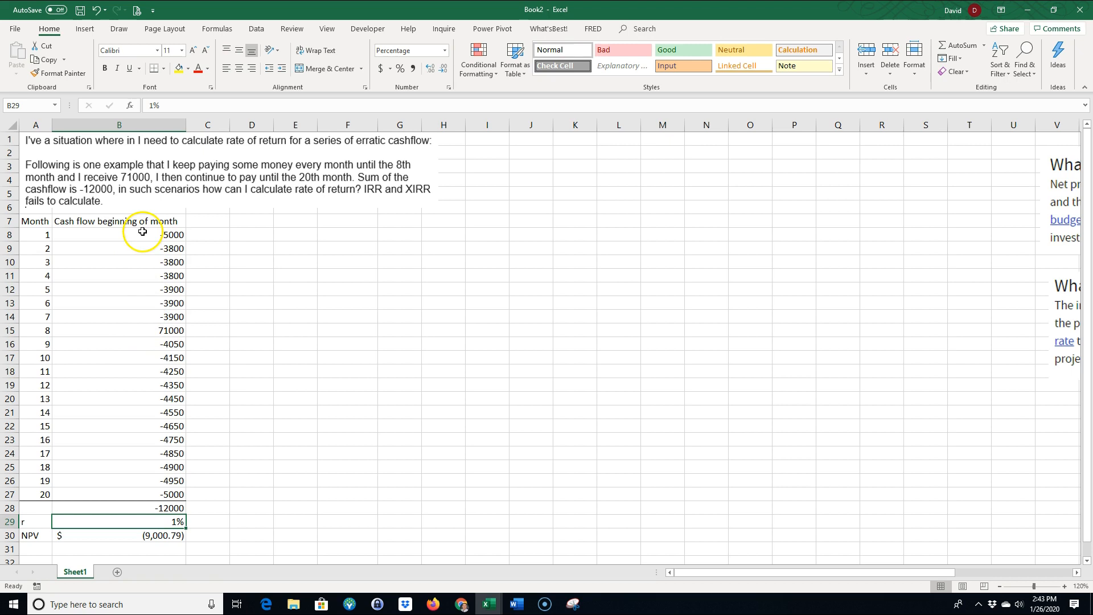
drag(147, 233, 141, 267)
click(145, 329)
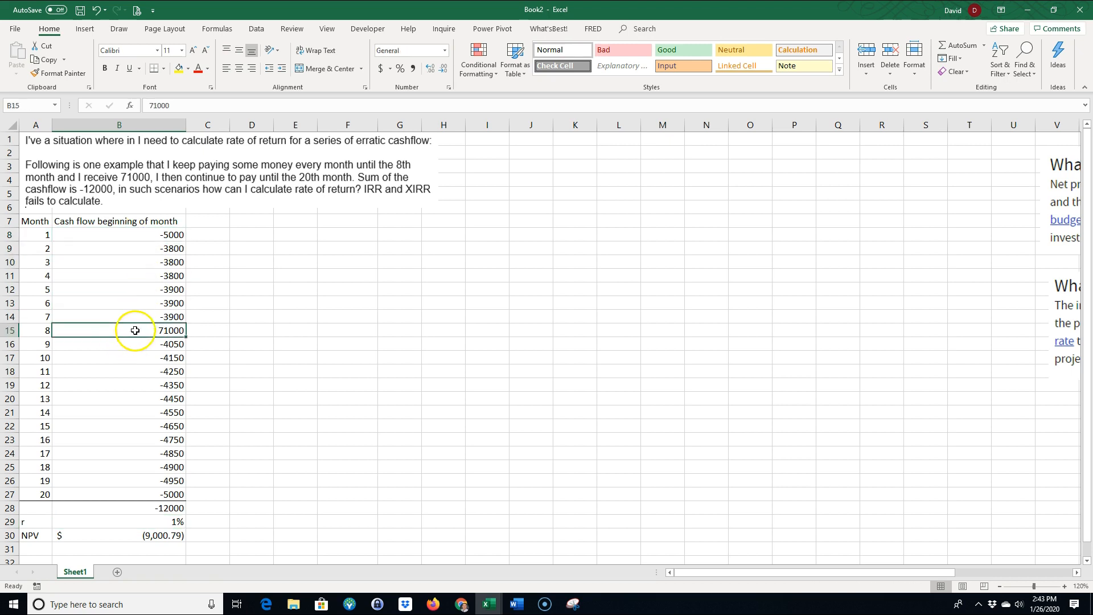
Examine the monthly cash flows before and after the month 8 receipt and the NPV result in row 30
drag(165, 234, 165, 494)
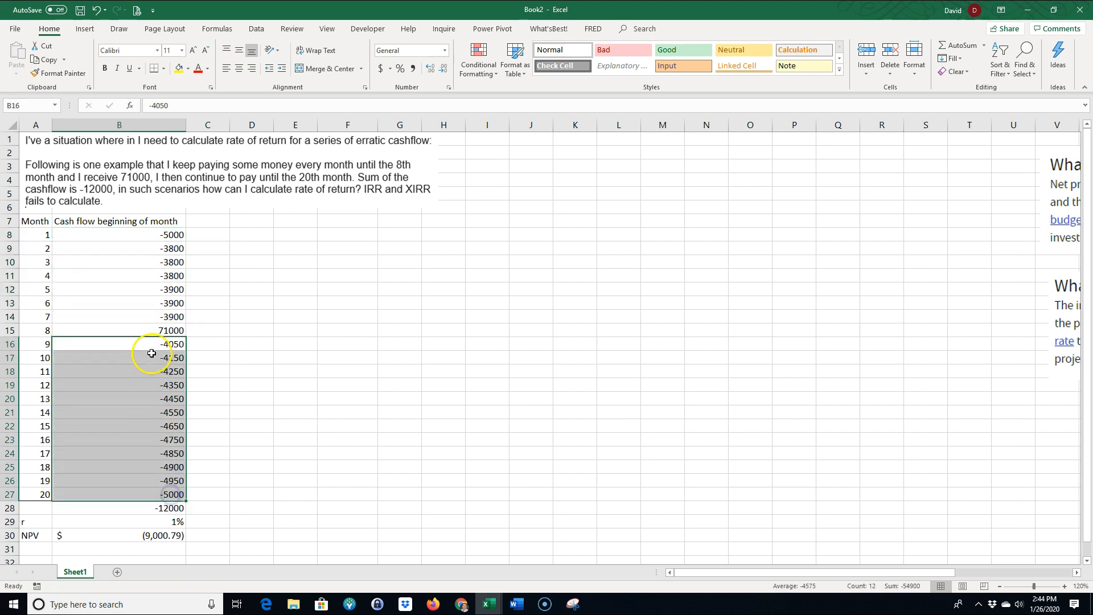
click(150, 331)
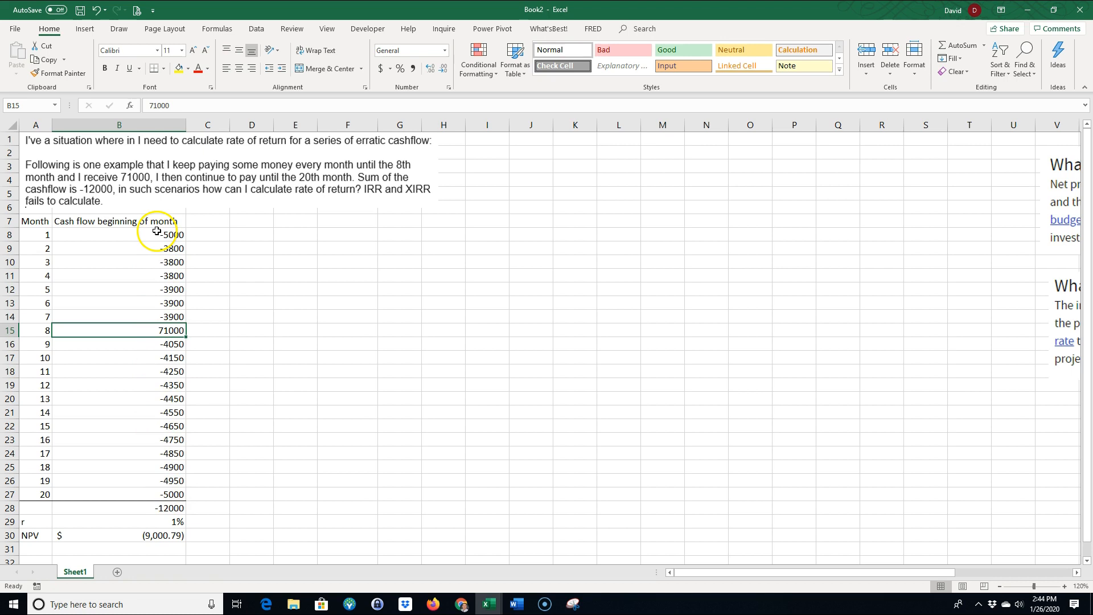
click(159, 537)
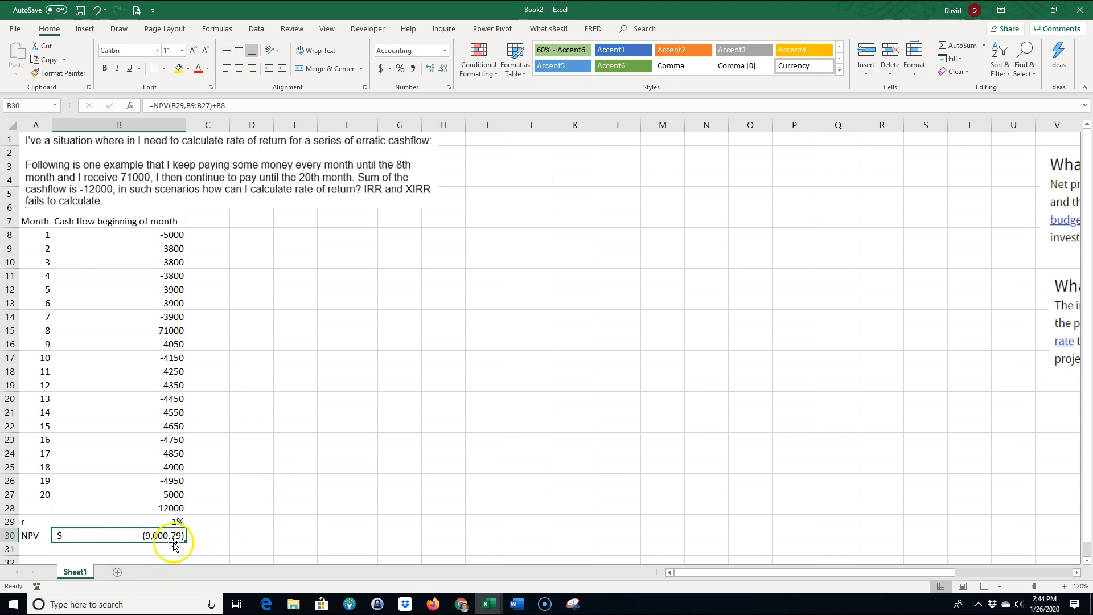
drag(28, 538, 84, 539)
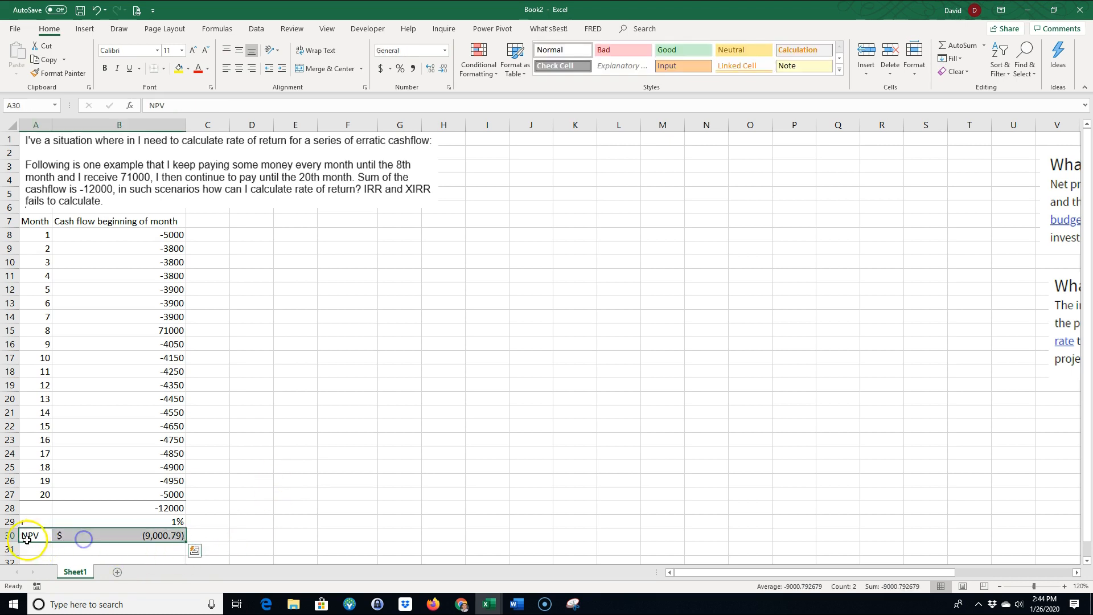
click(352, 451)
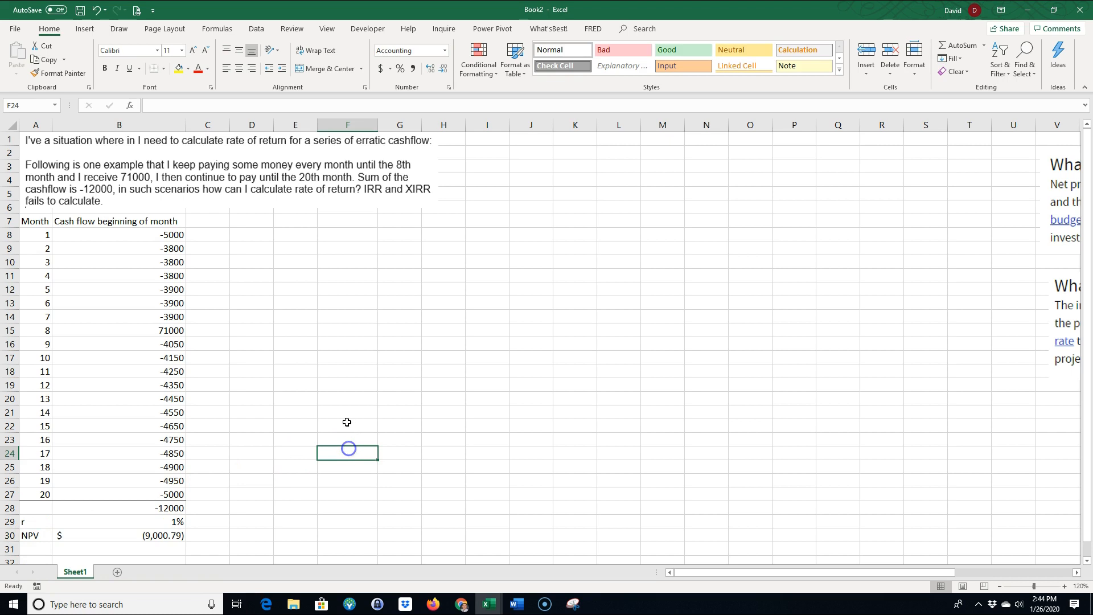
Fill E9:E29 with a series of rates from 0% to 20% in 1% increments
click(295, 249)
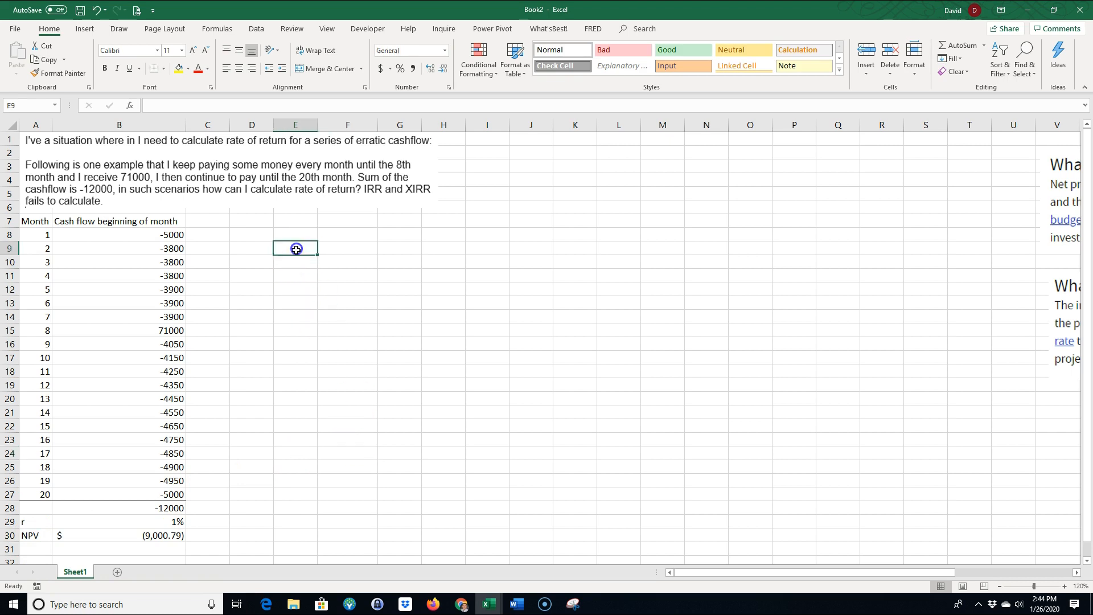
drag(35, 522, 104, 533)
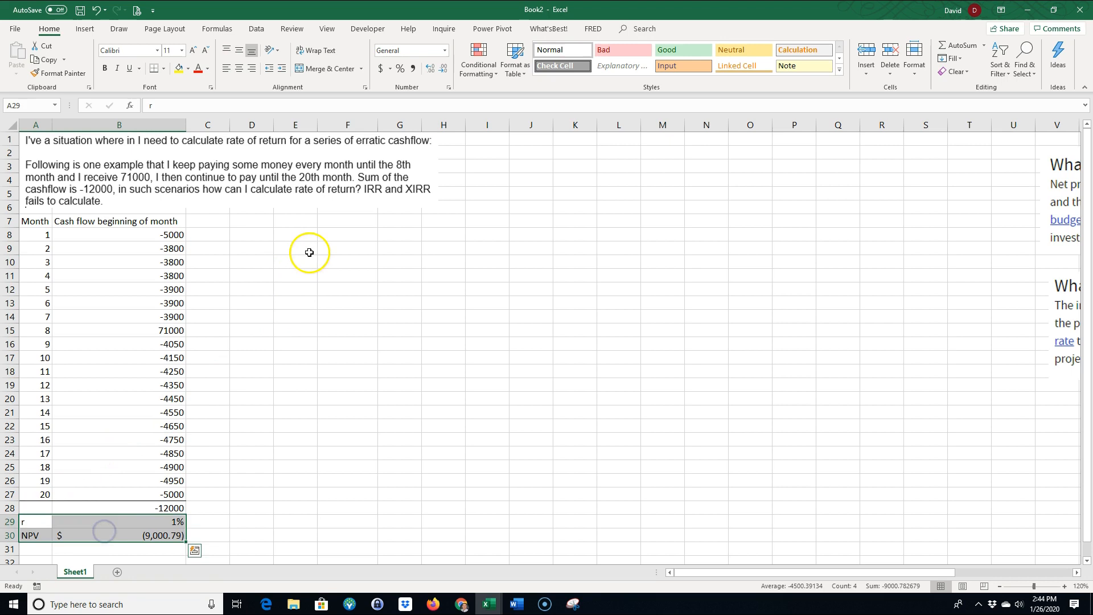
click(309, 252)
text(0)
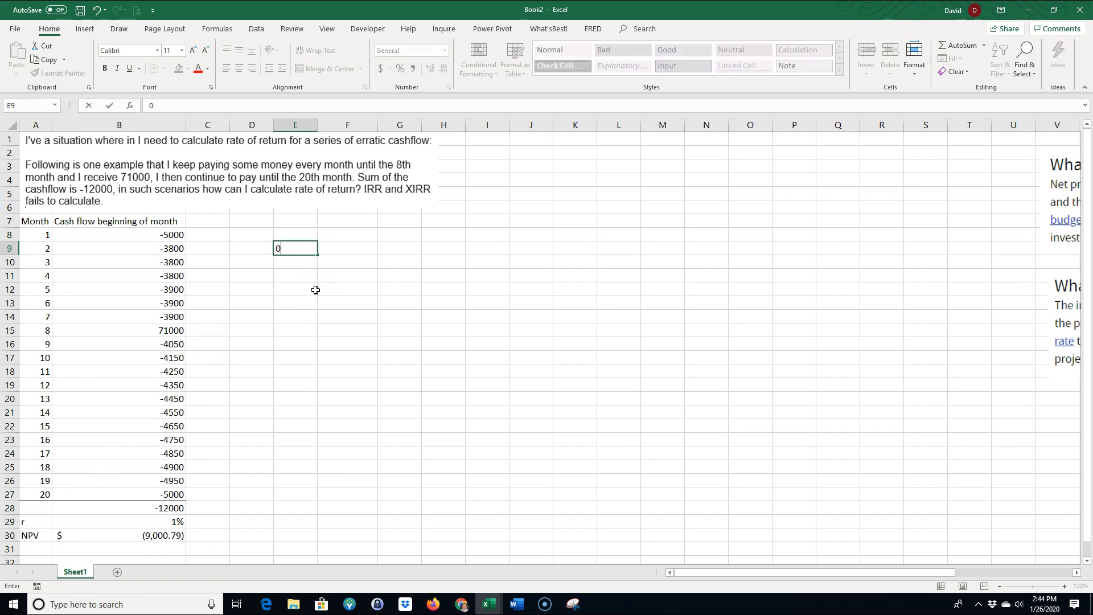
key(Return)
text(1)
key(Return)
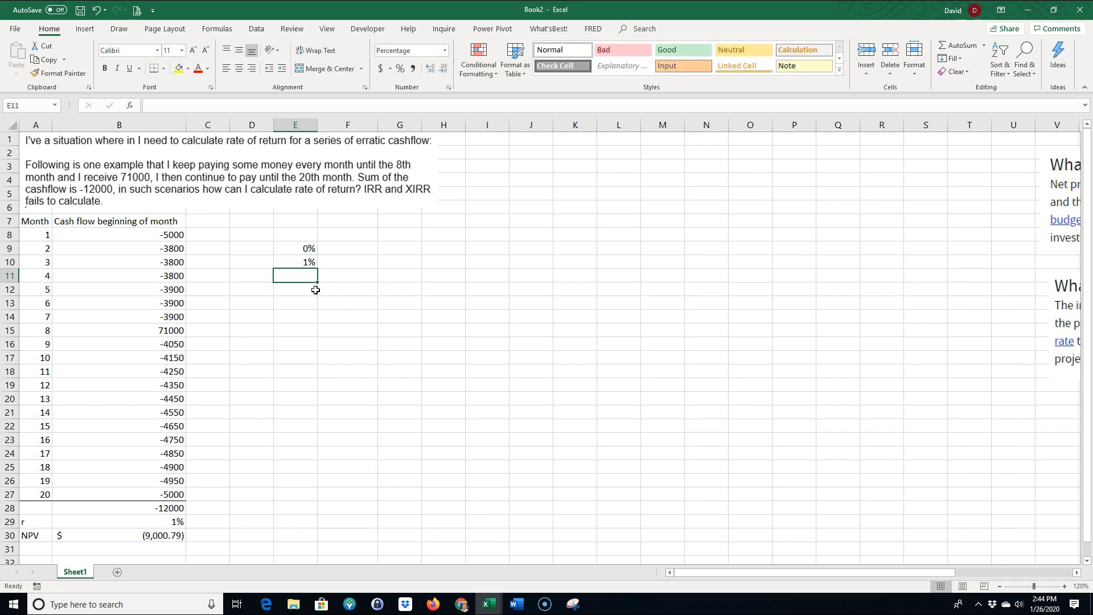
drag(305, 249, 306, 522)
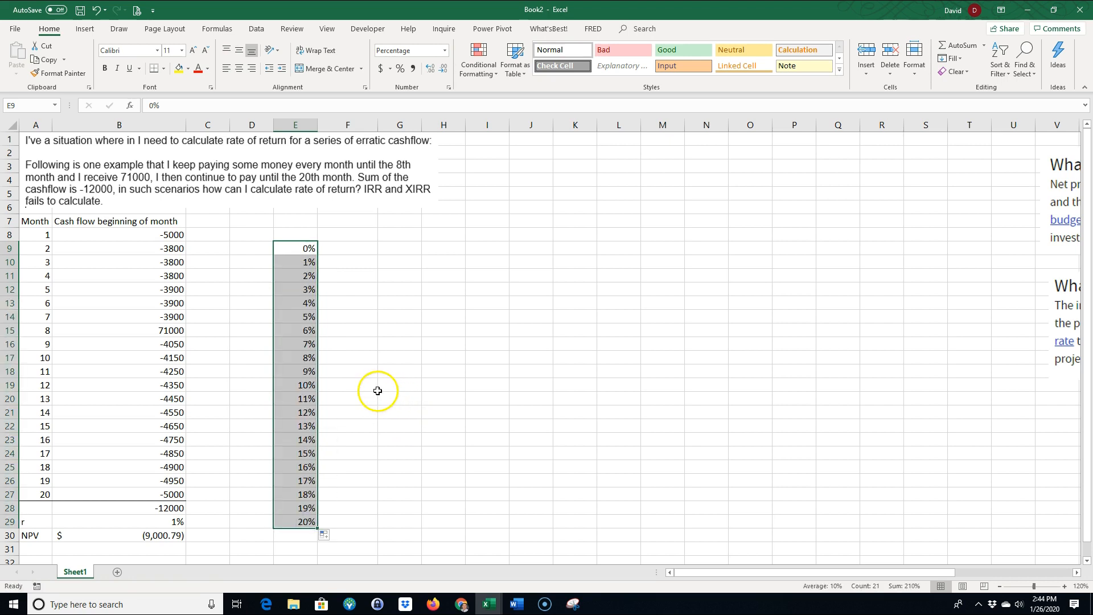
click(346, 386)
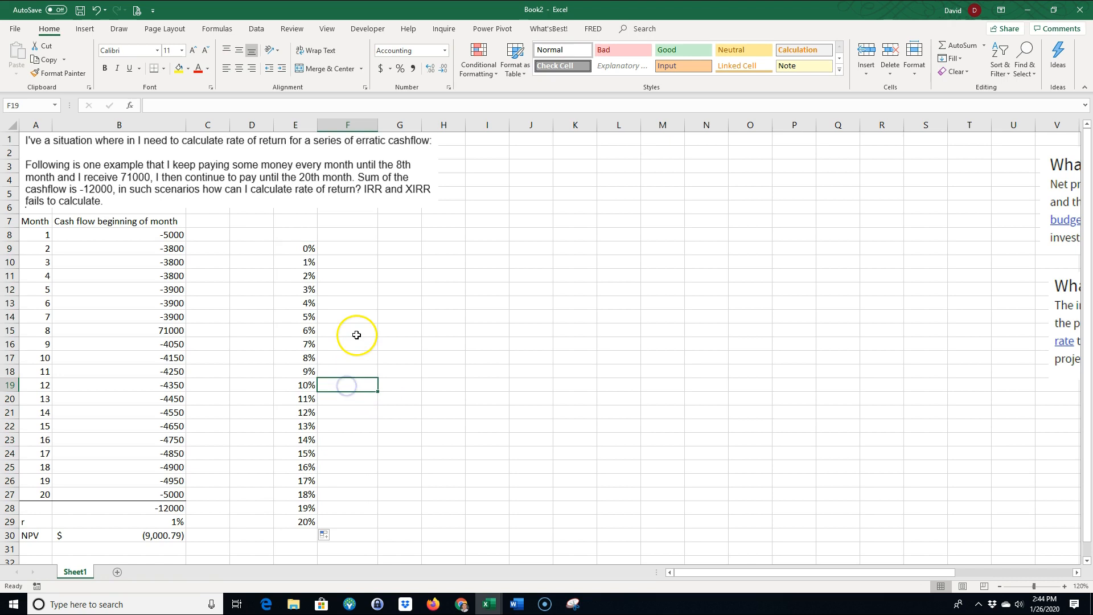
Label E8 "r" and link F8 to the net present value with =B30
click(293, 238)
text(r)
click(369, 292)
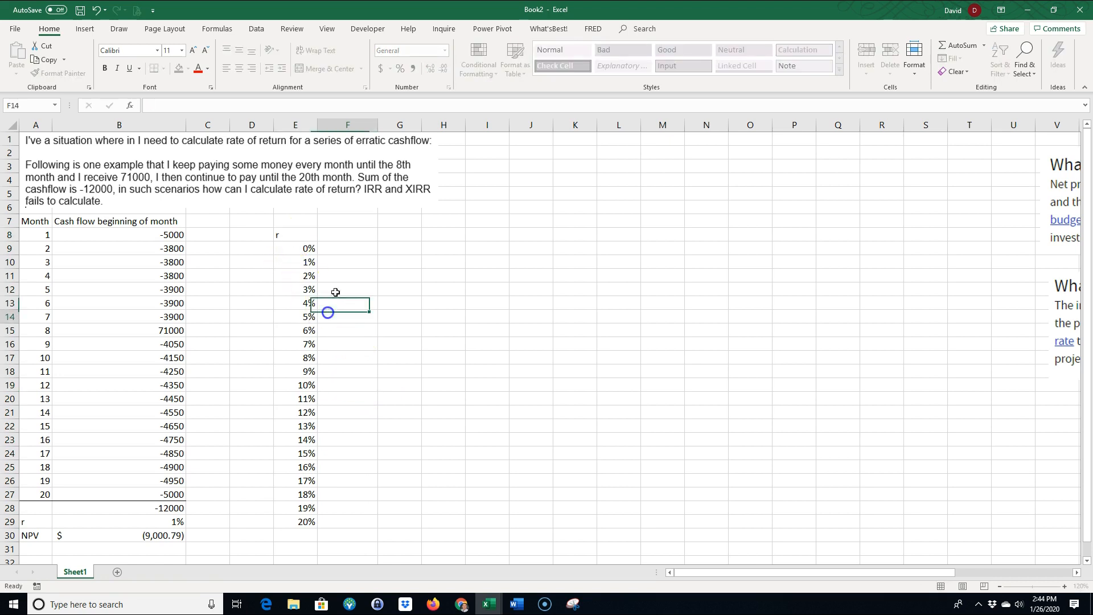
click(342, 232)
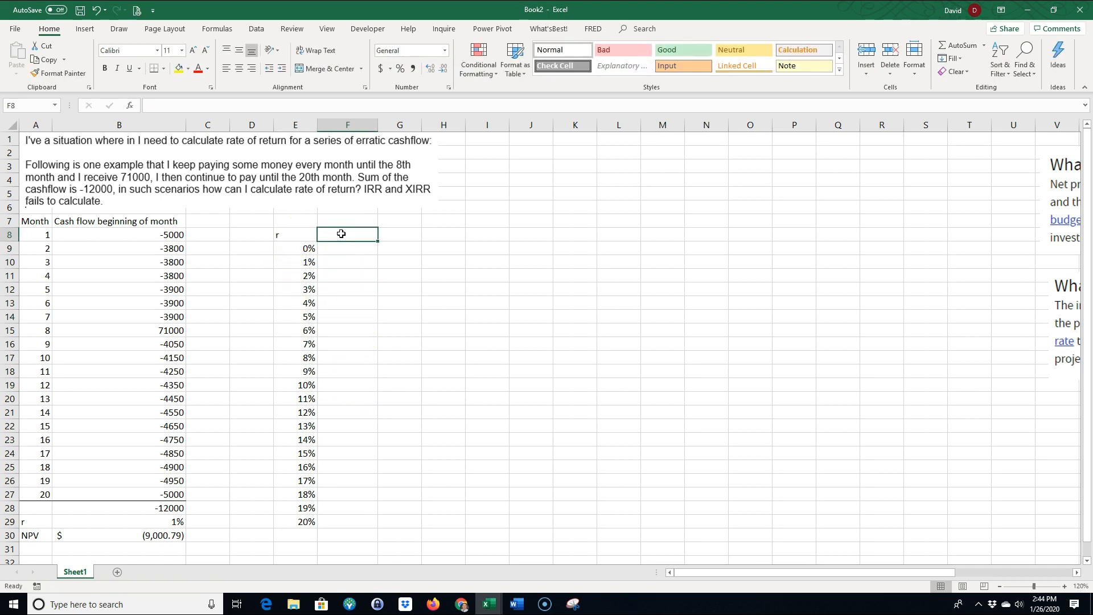
text(=)
click(160, 536)
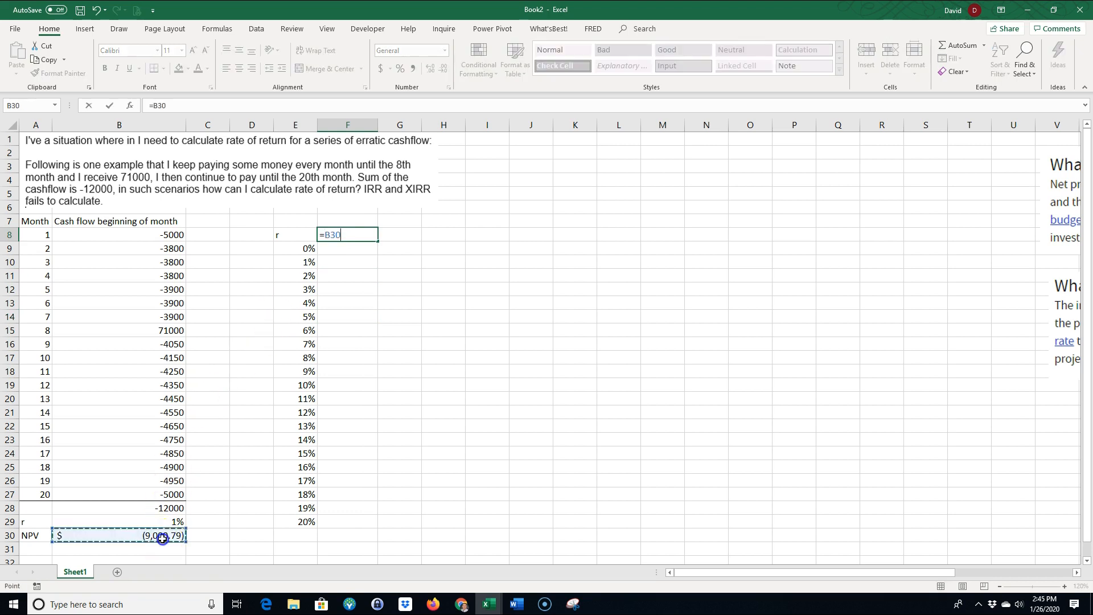
key(Return)
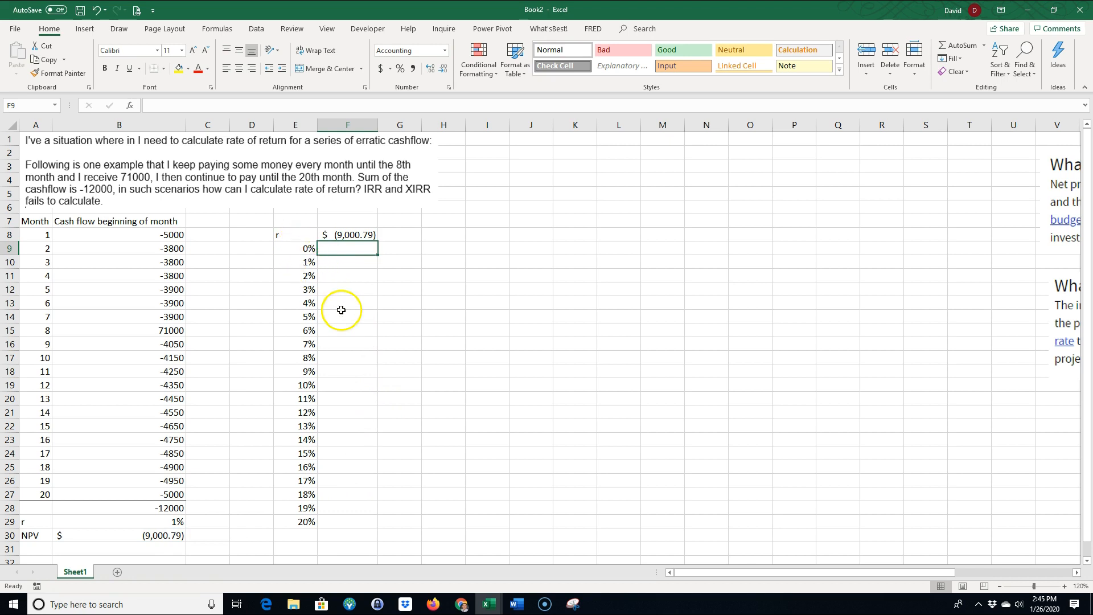
Examine how F8 refers to the NPV in B30 and which cells beside the rates are still empty
click(344, 235)
drag(342, 249, 366, 522)
click(349, 232)
drag(165, 522, 164, 534)
drag(347, 249, 343, 525)
click(159, 535)
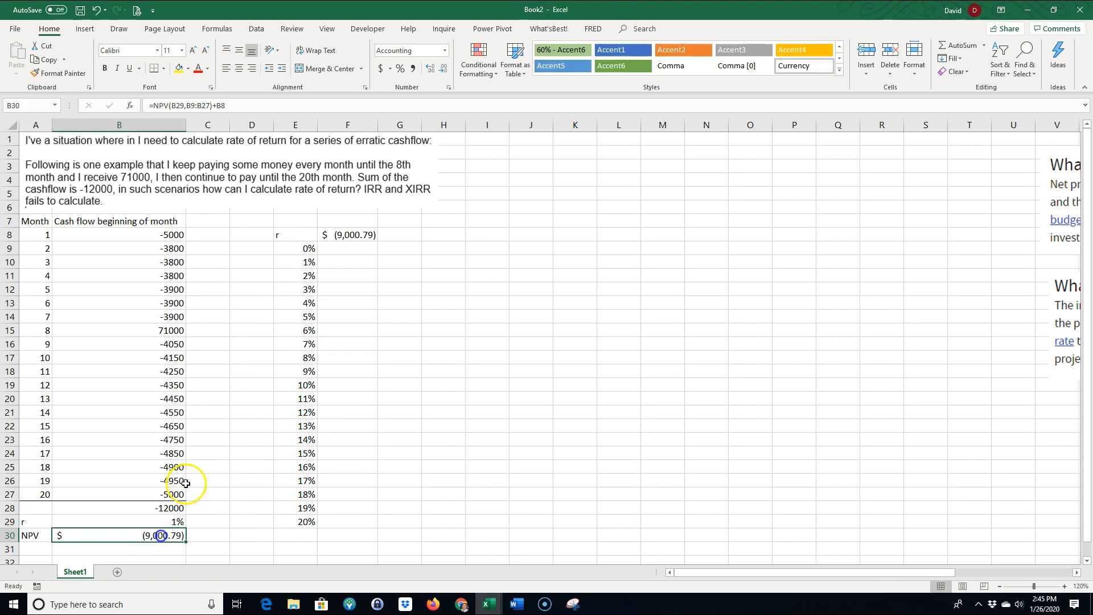
click(308, 249)
click(322, 236)
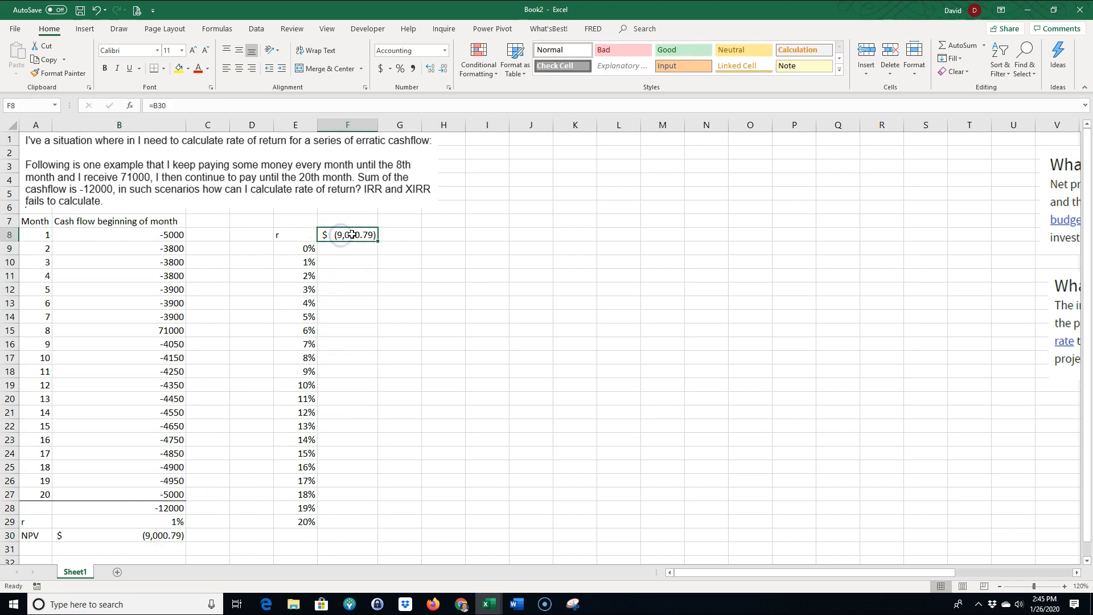
text(=)
click(153, 535)
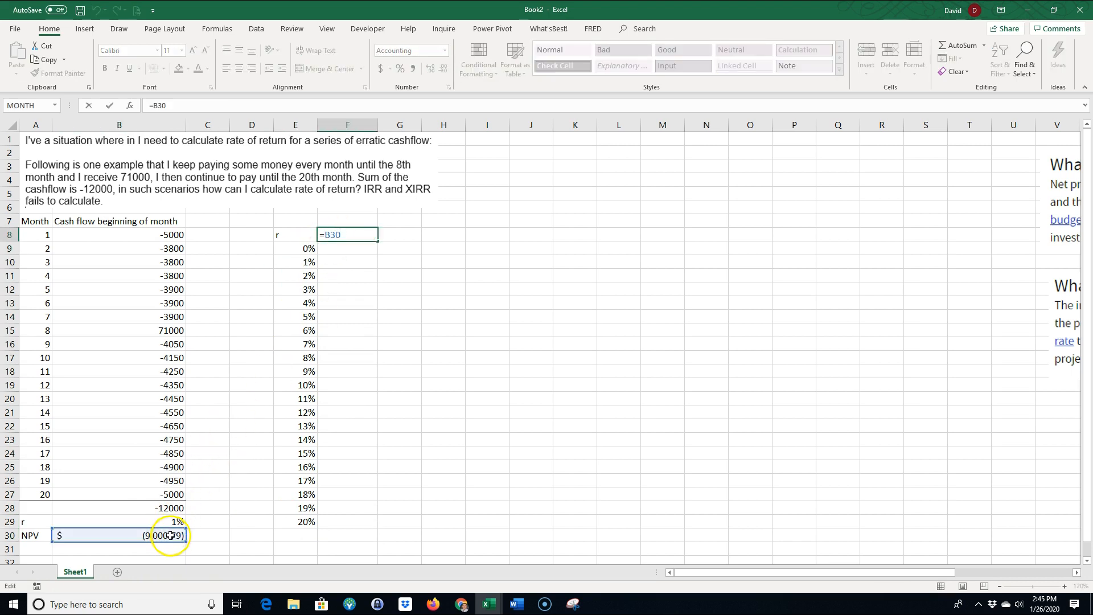
key(ctrl+Return)
Enter the heading "NPV" in F7 above the linked value
click(338, 221)
text(NPV)
key(Return)
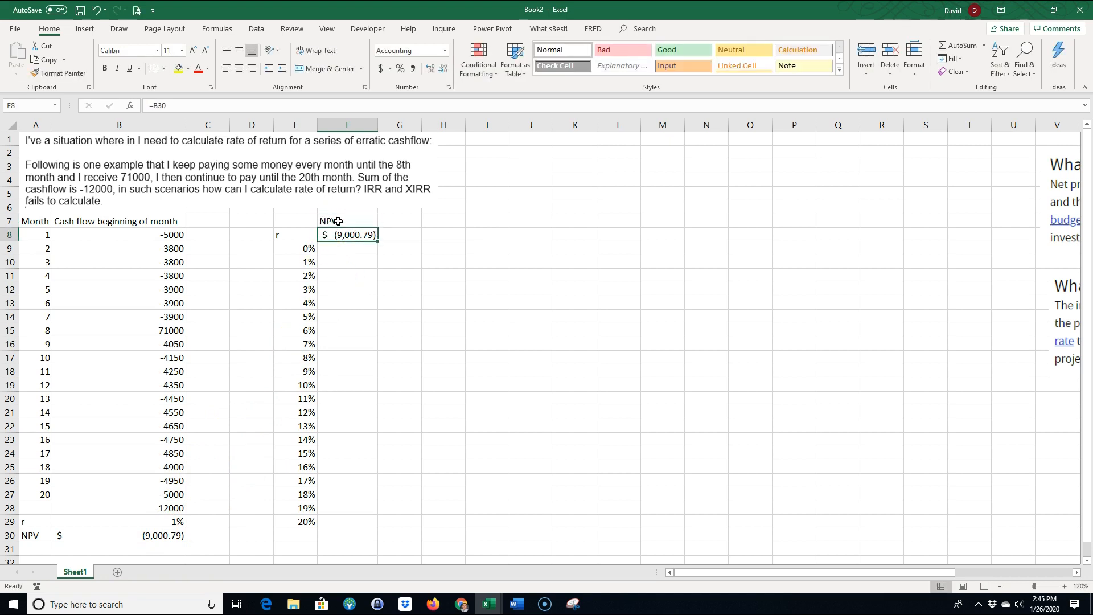
Create a one-variable what-if data table over E8:F29 with B29 as the column input cell
click(307, 247)
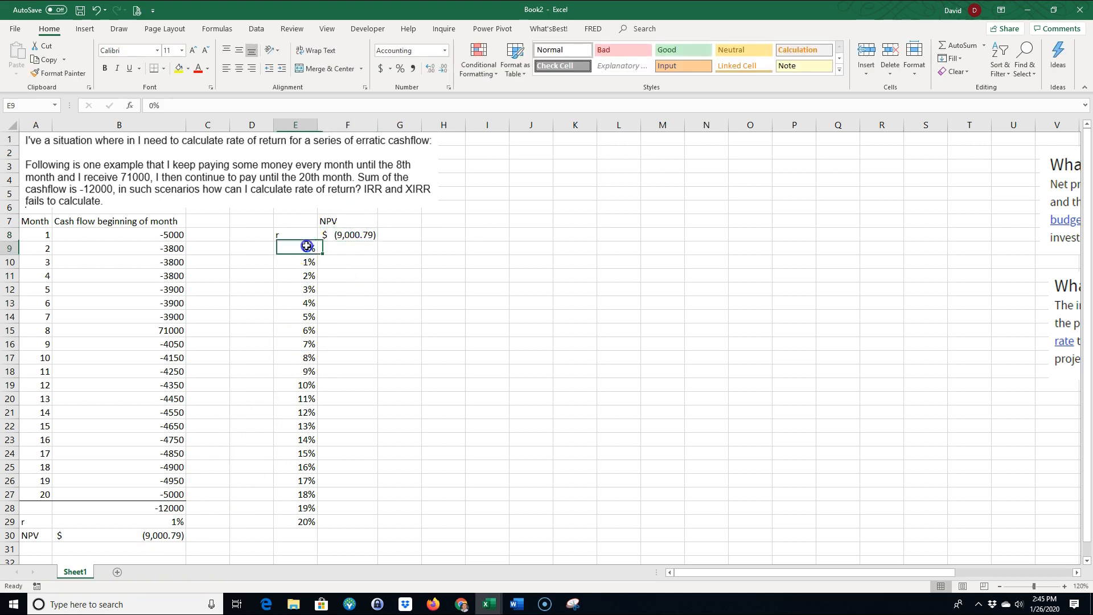
drag(306, 248, 285, 523)
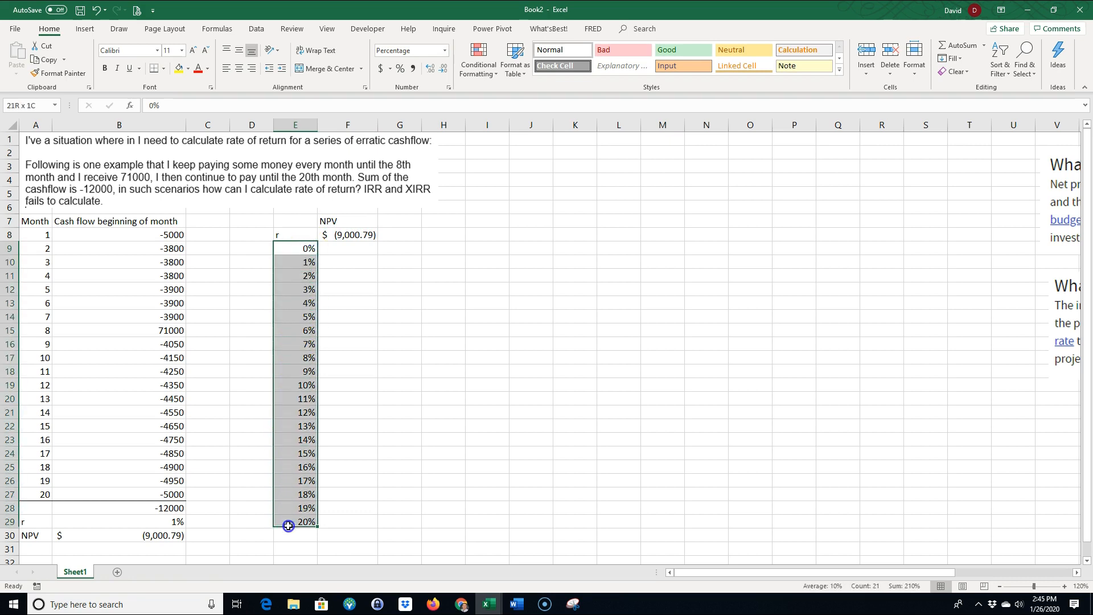
click(363, 439)
drag(293, 238, 345, 518)
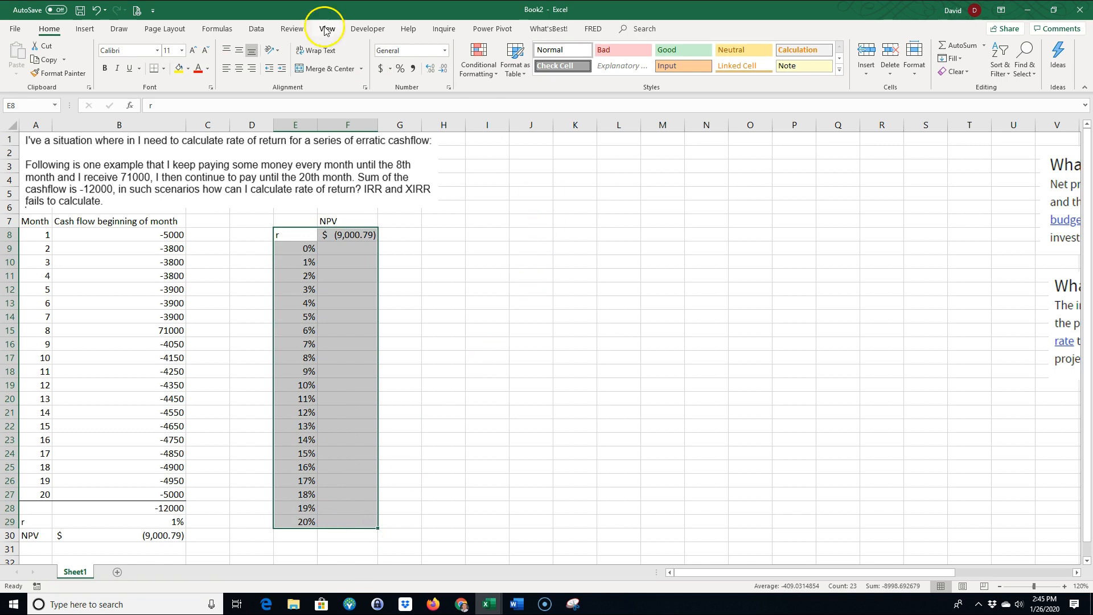
click(257, 28)
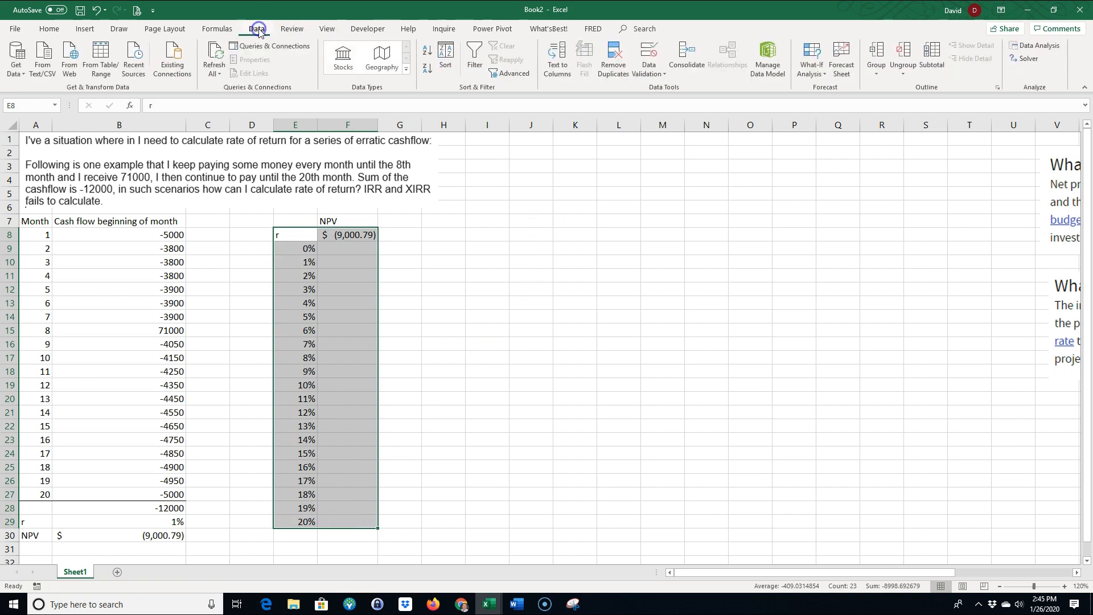
click(812, 69)
click(834, 115)
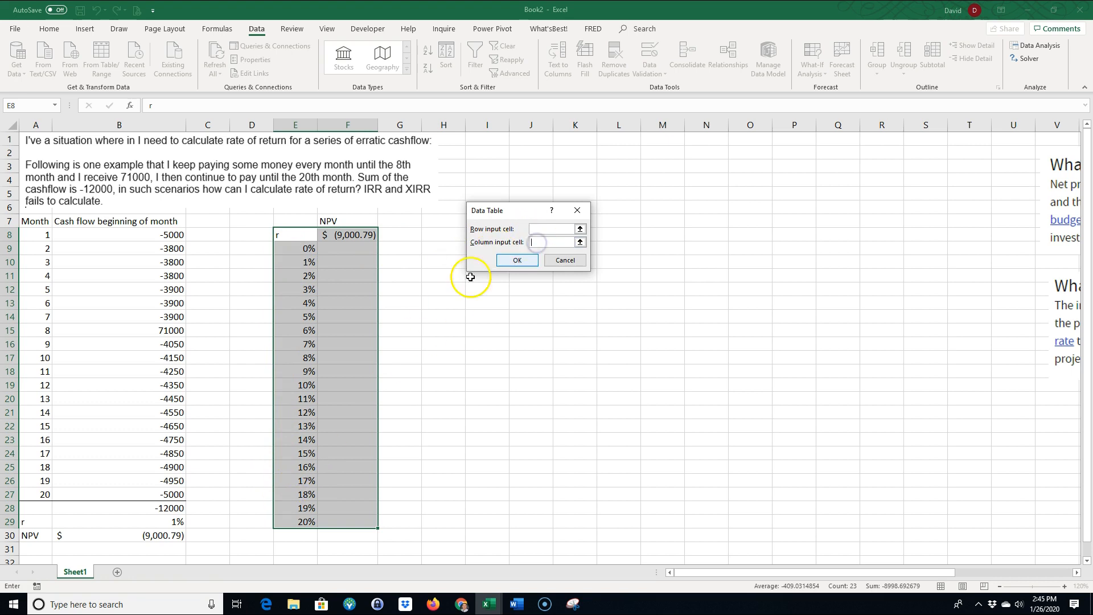
click(172, 522)
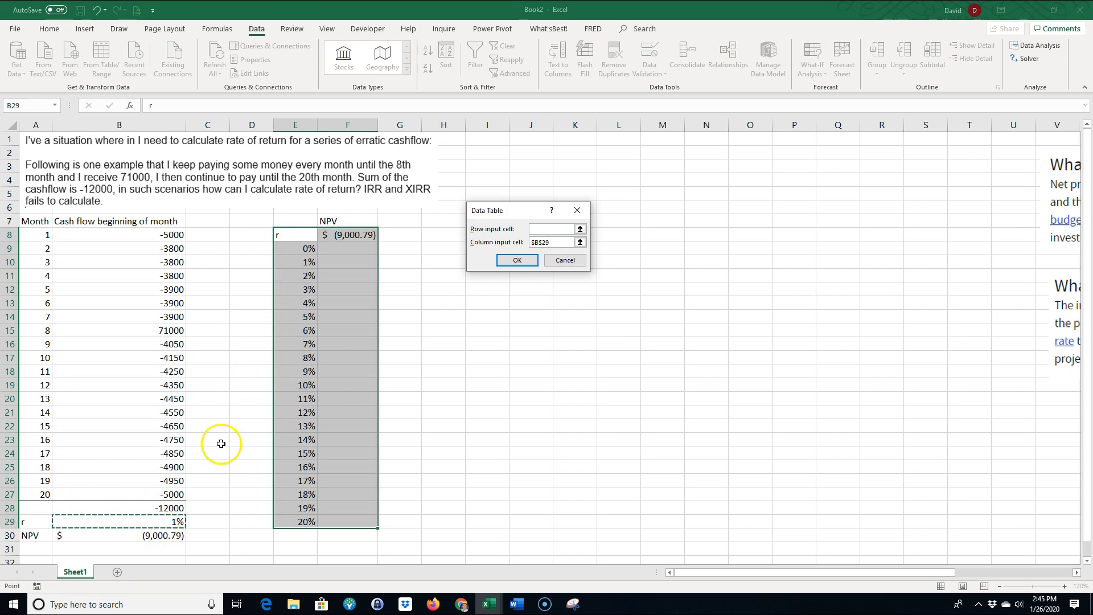
click(517, 261)
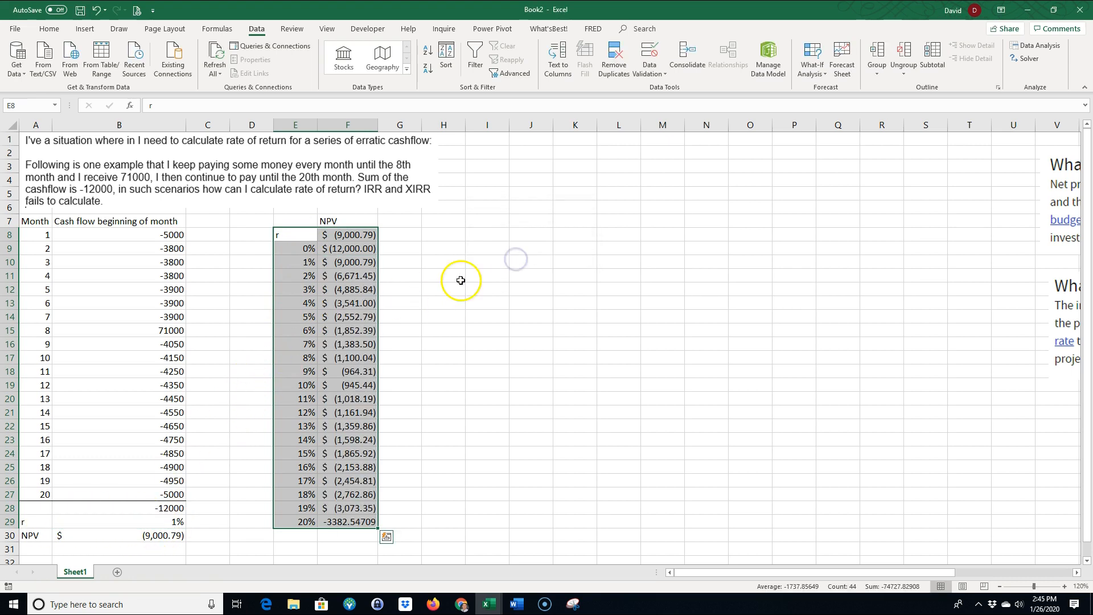
click(452, 344)
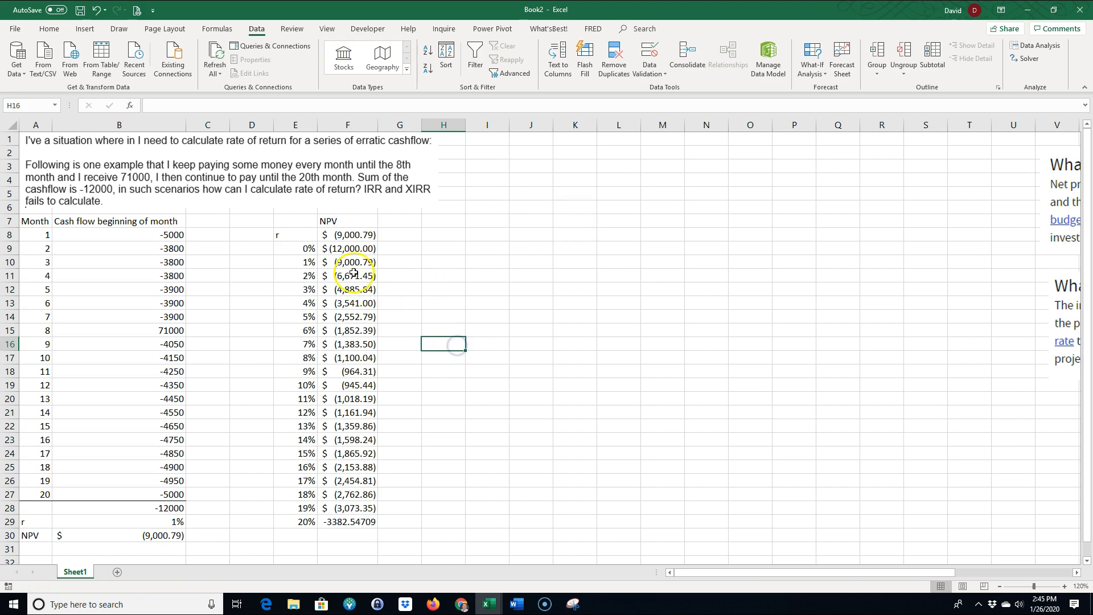
Copy the accounting format from F28 to the last NPV result in F29 with Format Painter
drag(300, 246, 338, 512)
click(442, 497)
click(364, 507)
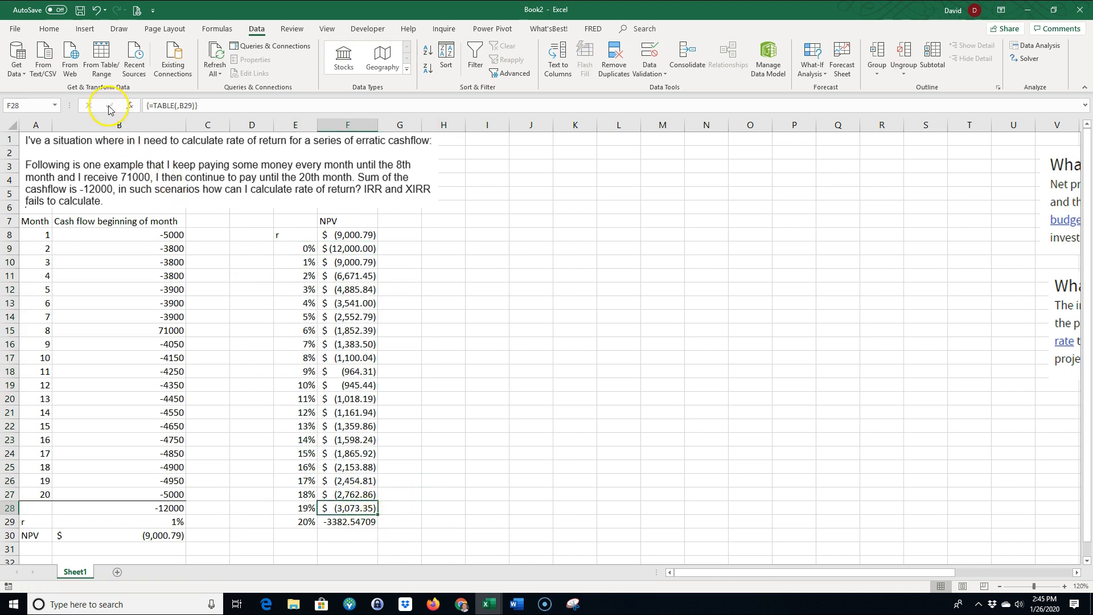
click(49, 28)
click(63, 72)
click(348, 521)
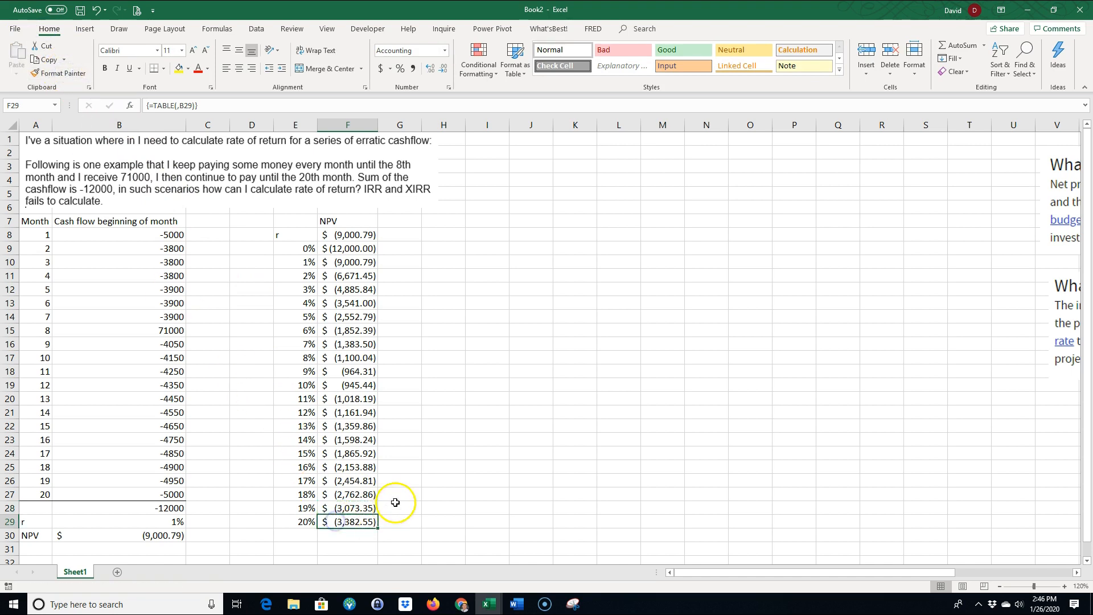
click(396, 467)
Insert a scatter chart with smooth lines and markers from E9:F29 and place it beside the data table, clear of the NPV column
drag(298, 248, 357, 522)
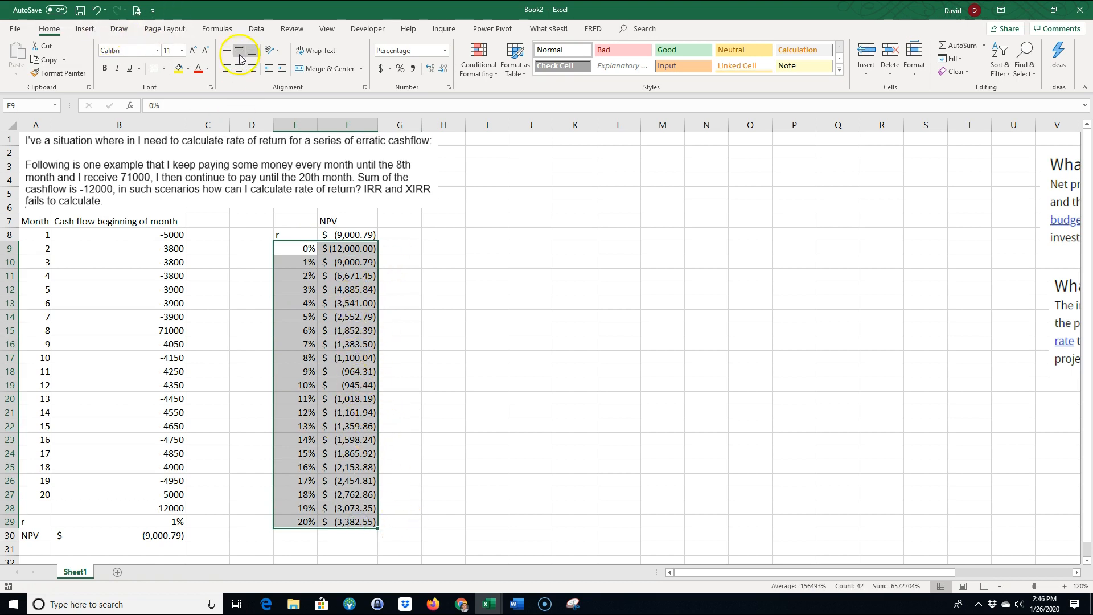
click(85, 28)
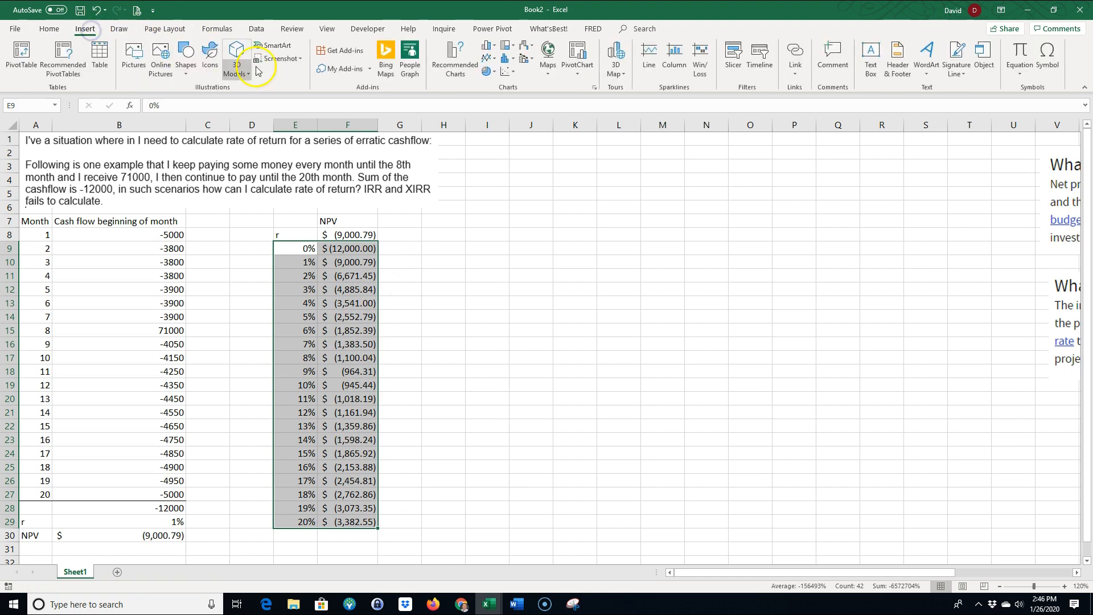
click(514, 79)
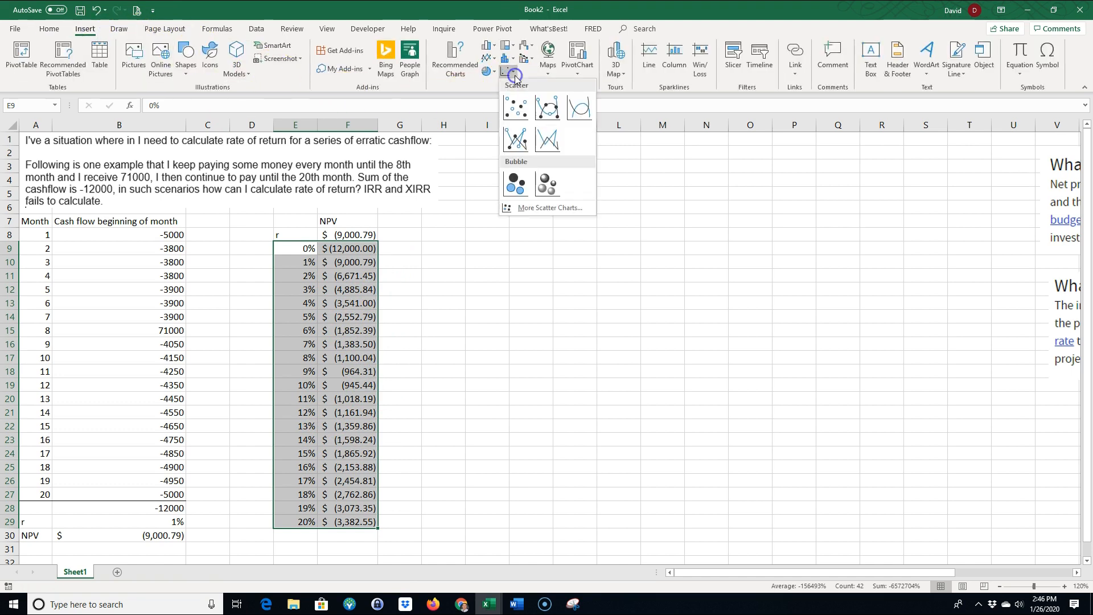
click(545, 112)
drag(524, 275, 654, 232)
Replace the placeholder chart title with "NPV vs Cost of Capital"
click(614, 235)
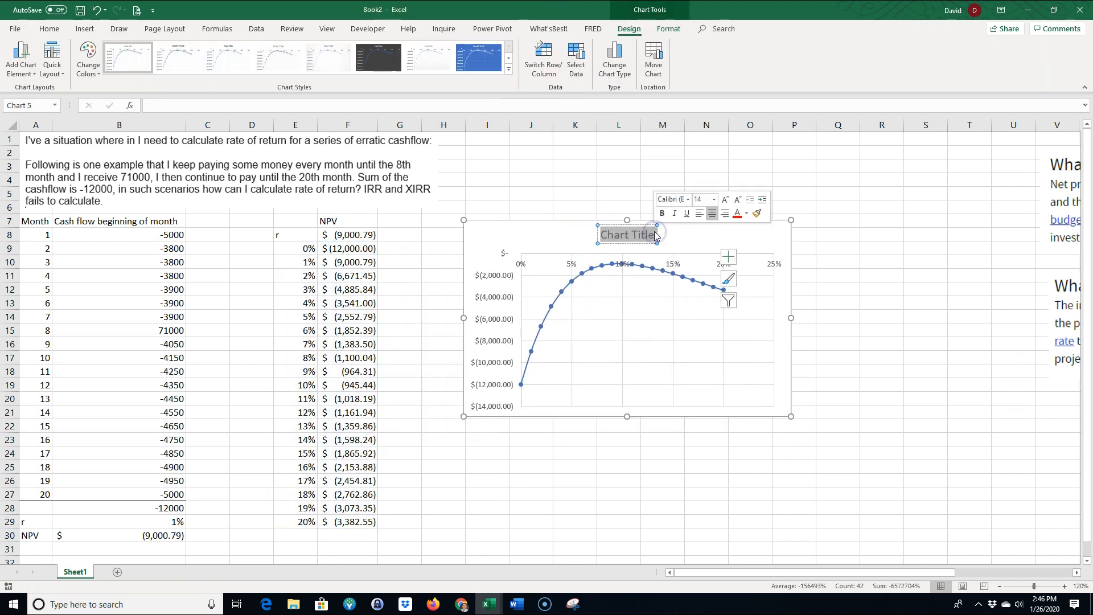
text(NPV vs)
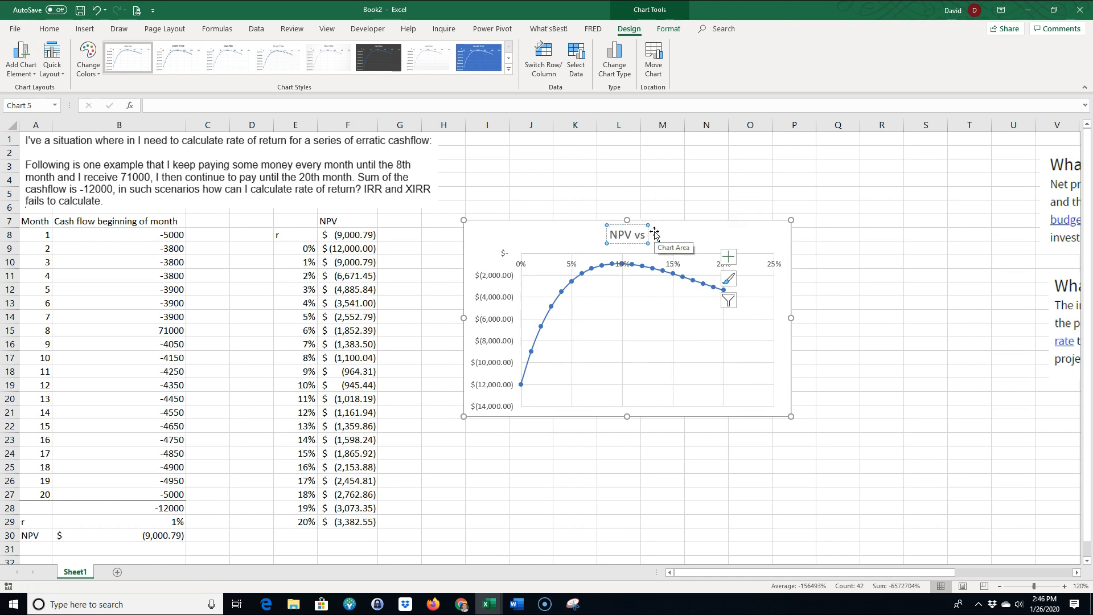
text( Cost of Capitl)
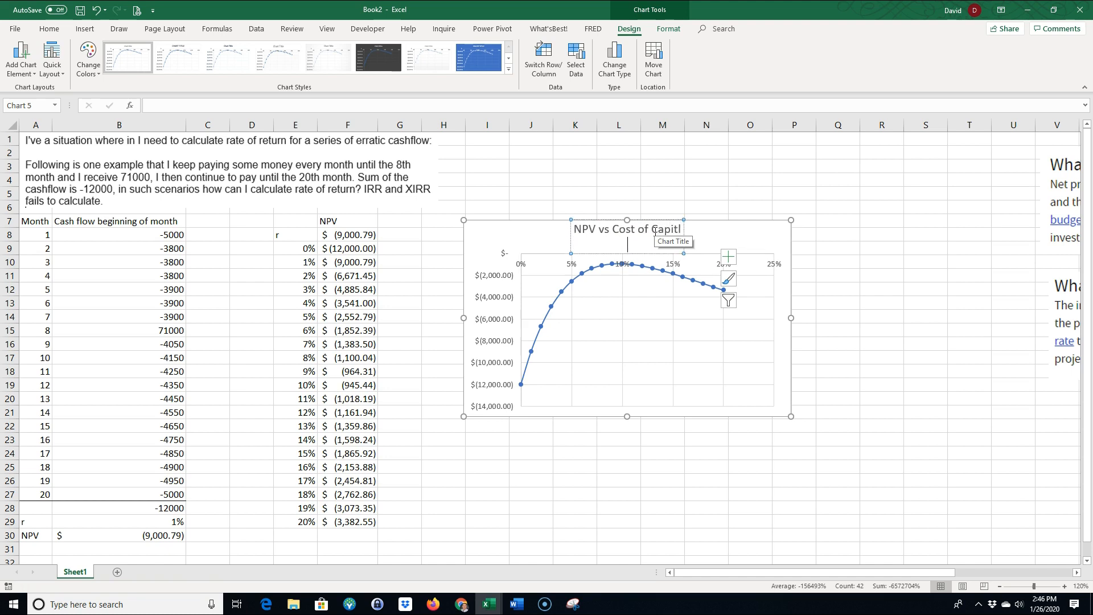
key(BackSpace)
text(al)
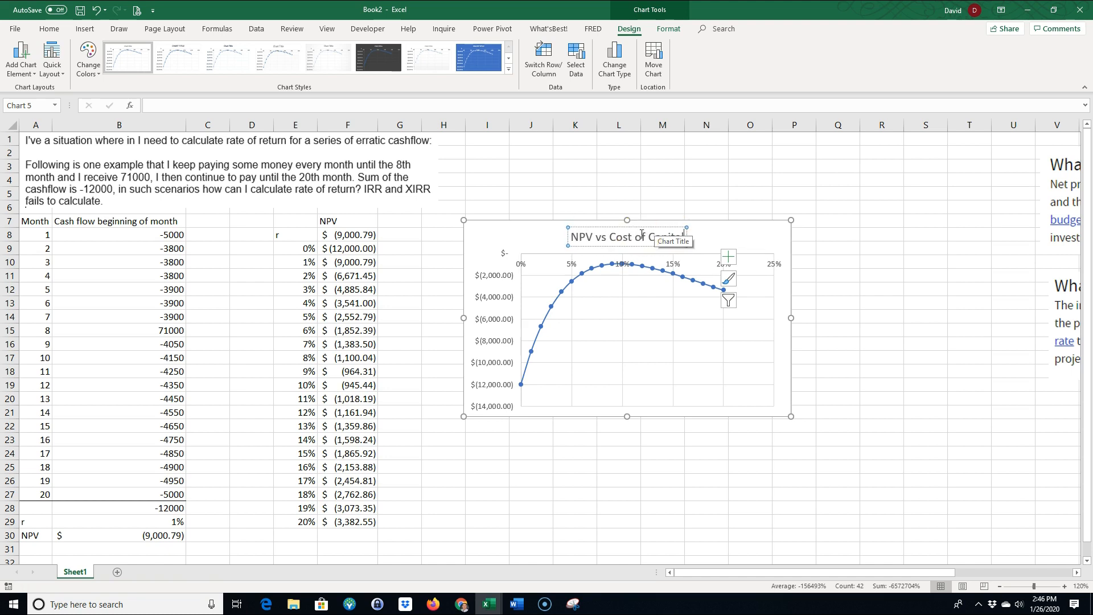
click(592, 474)
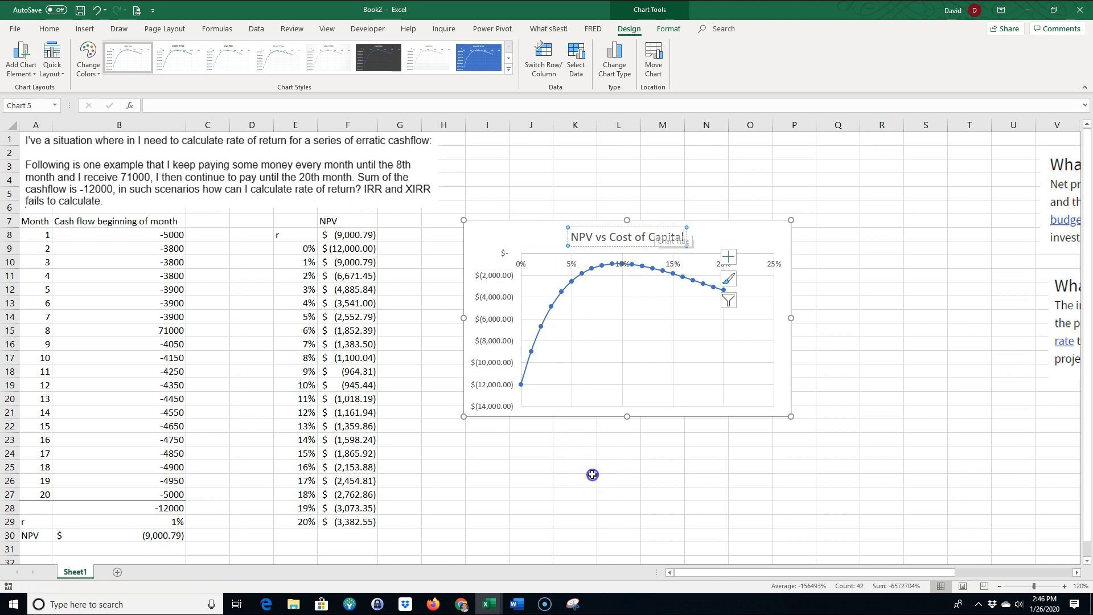
Add a primary horizontal axis title to the chart and link its text to cell E8
click(615, 408)
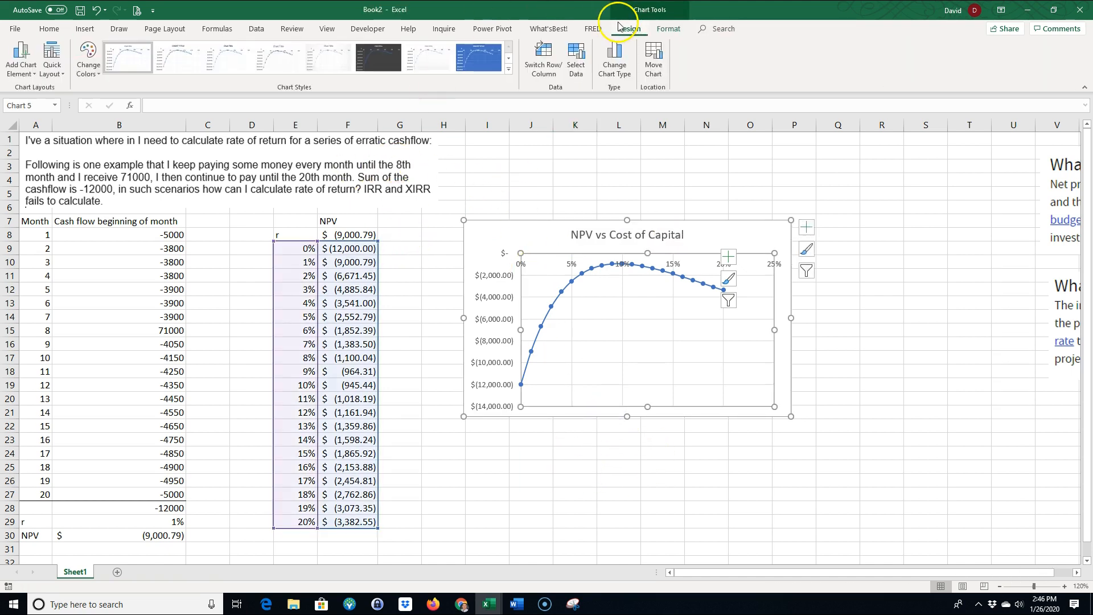
click(19, 73)
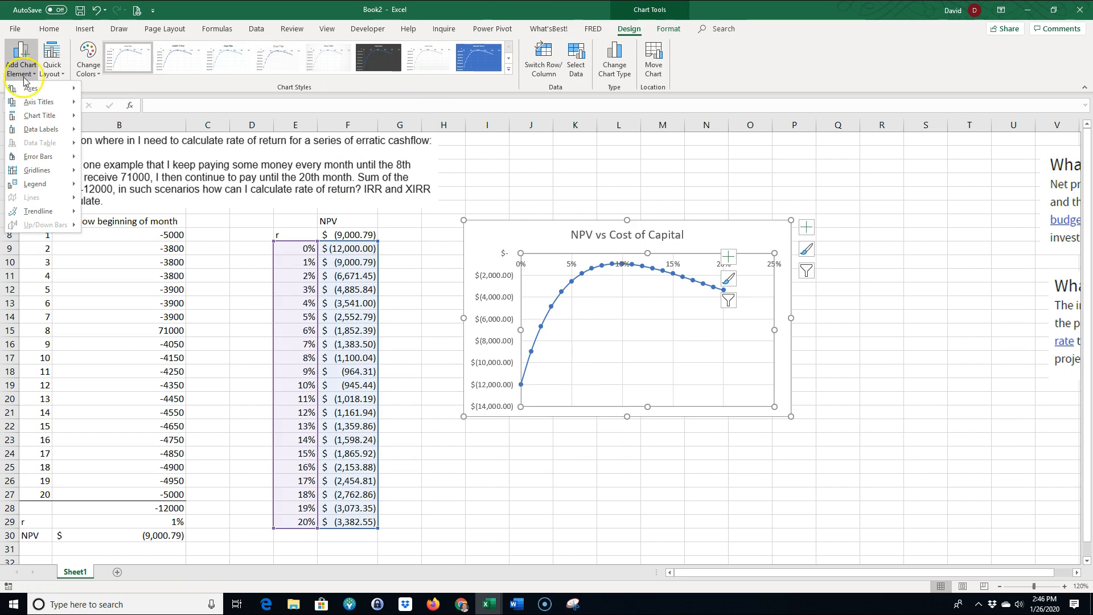
mouse_move(38, 103)
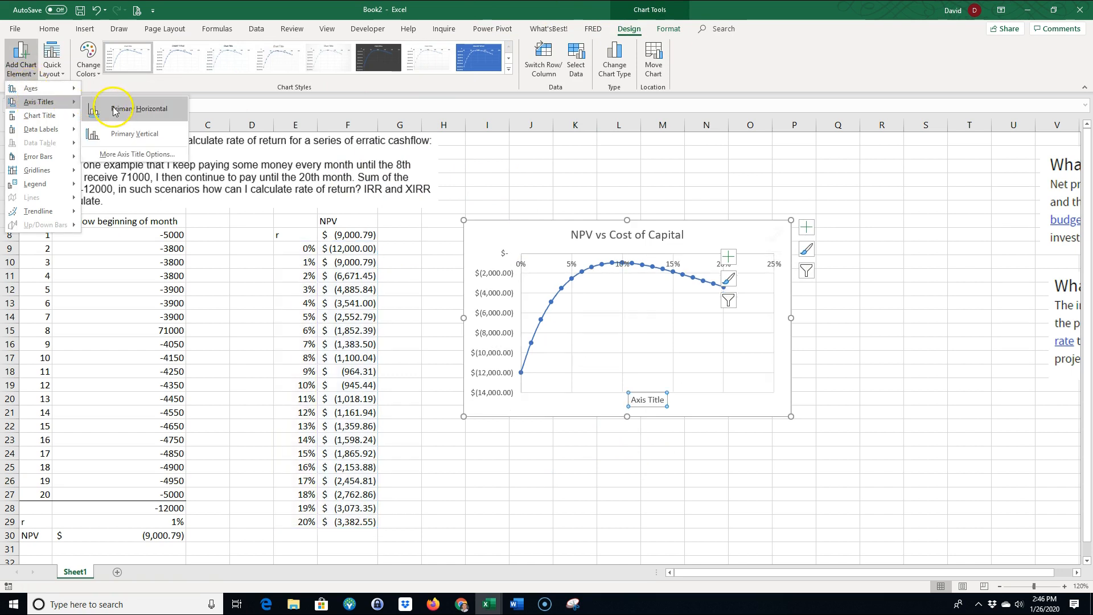
click(115, 108)
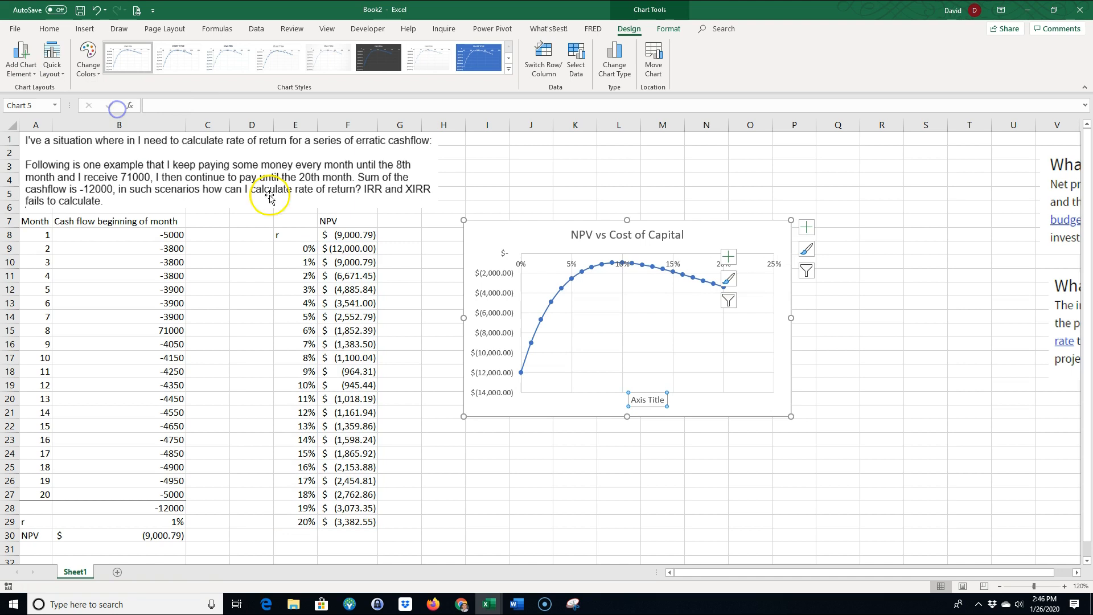
click(172, 109)
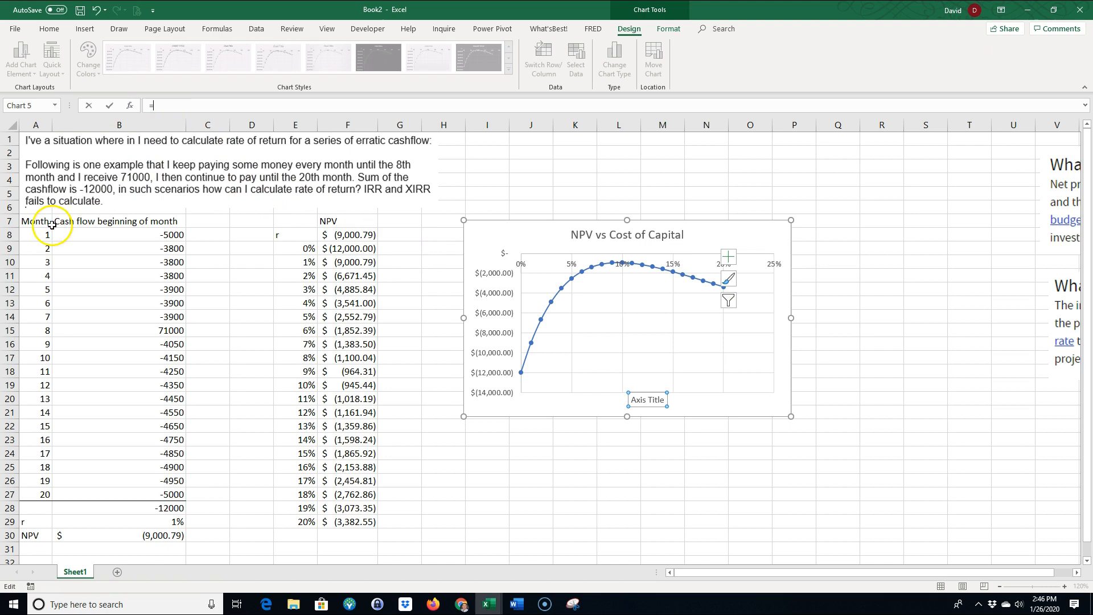
click(292, 234)
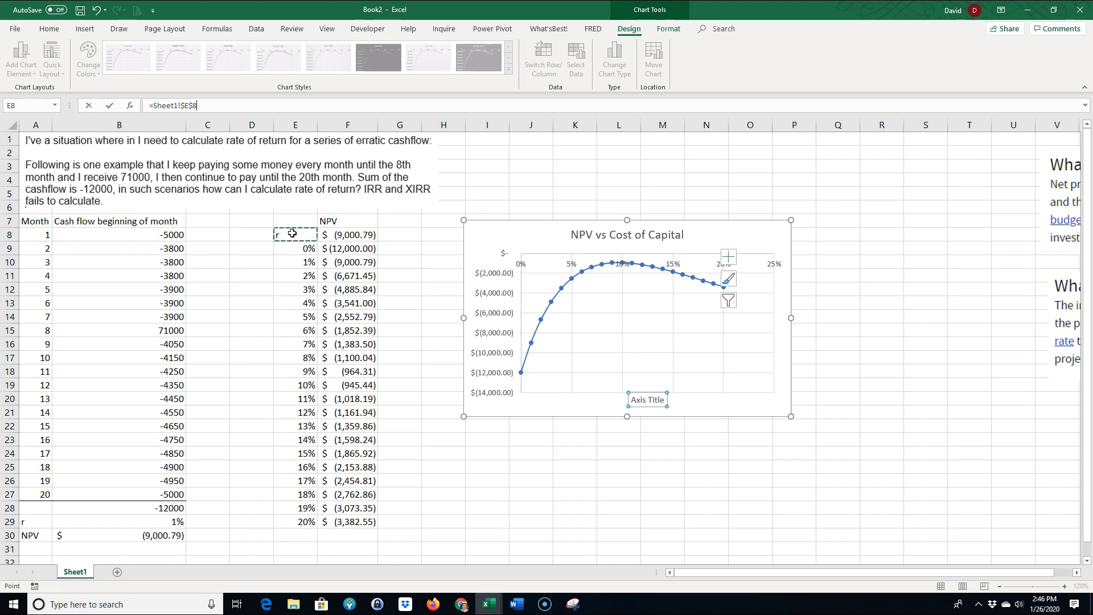
key(Return)
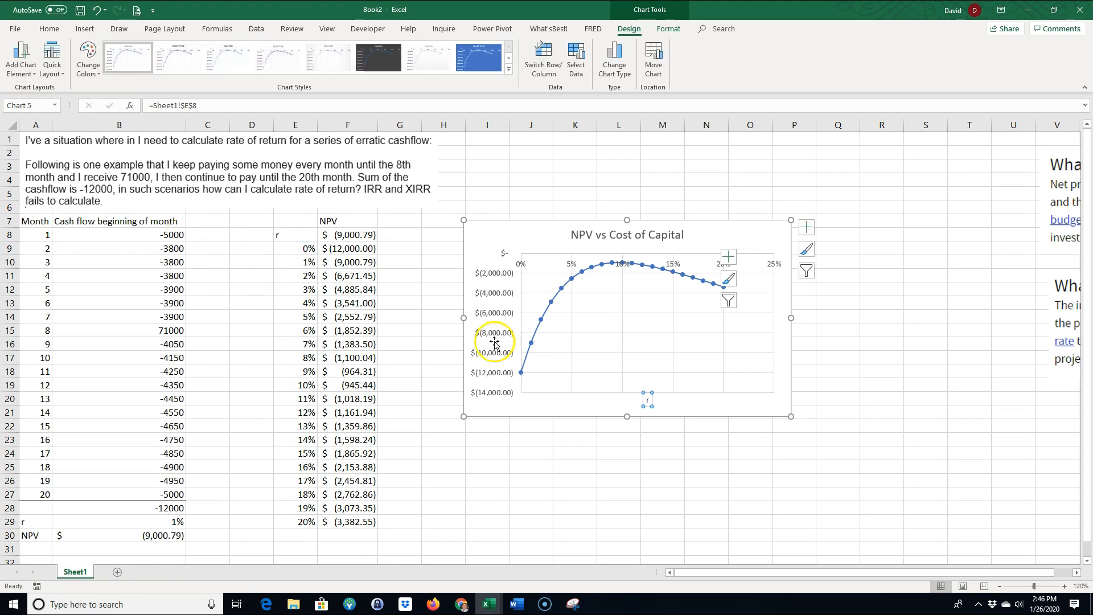
Add a primary vertical axis title to the chart and link its text to the NPV heading in F7
click(22, 79)
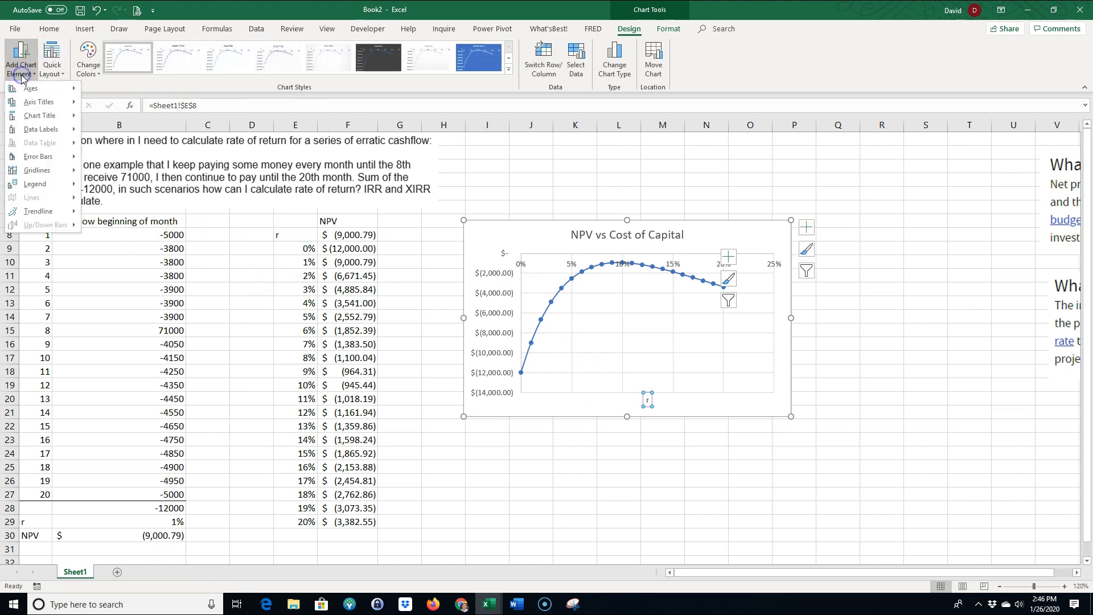
mouse_move(40, 102)
click(149, 134)
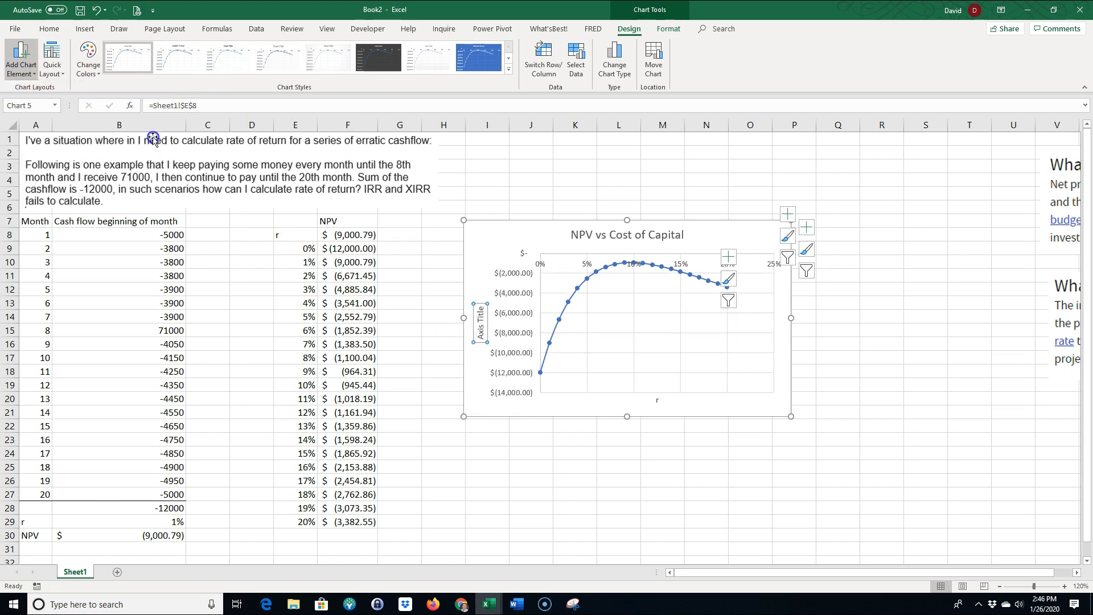
click(192, 110)
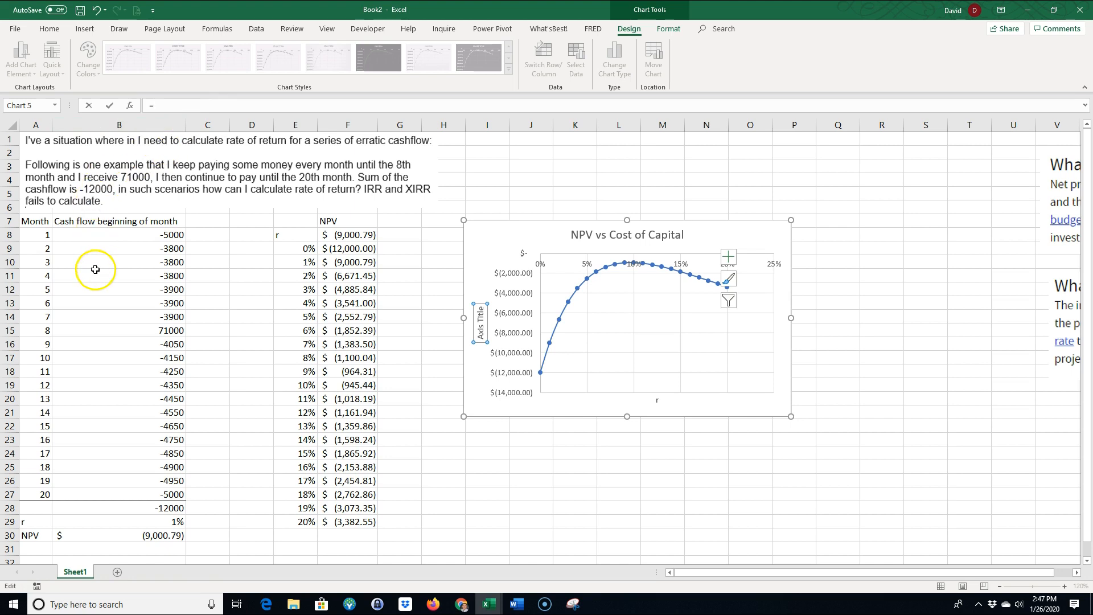
click(332, 222)
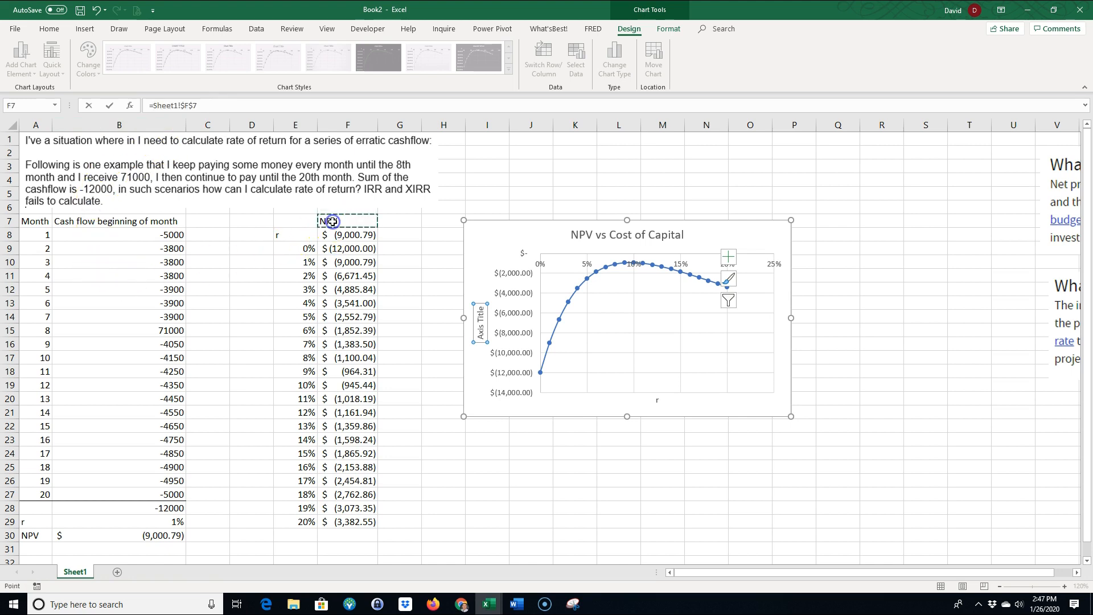
key(Return)
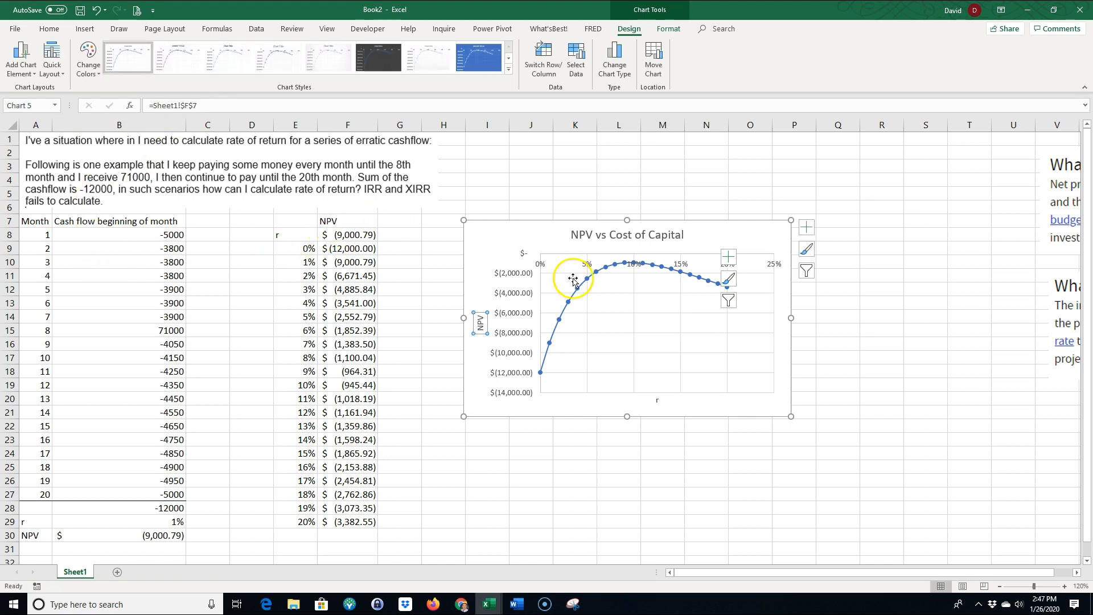
Shift the chart slightly toward the data table and enlarge it to reach about column R and row 27
drag(484, 232, 468, 229)
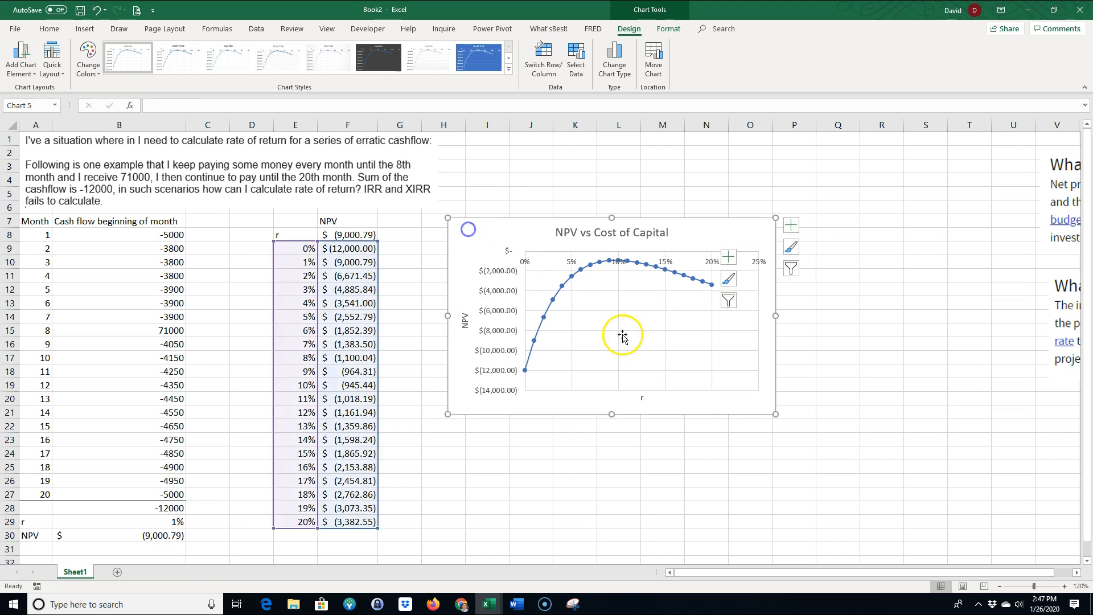
drag(775, 414, 880, 503)
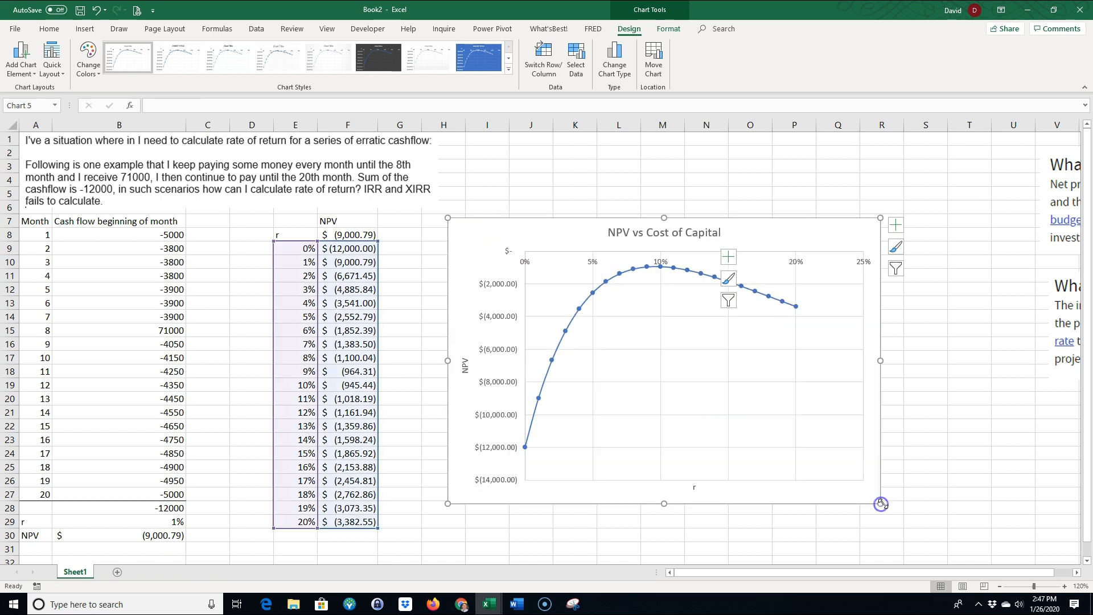
click(761, 166)
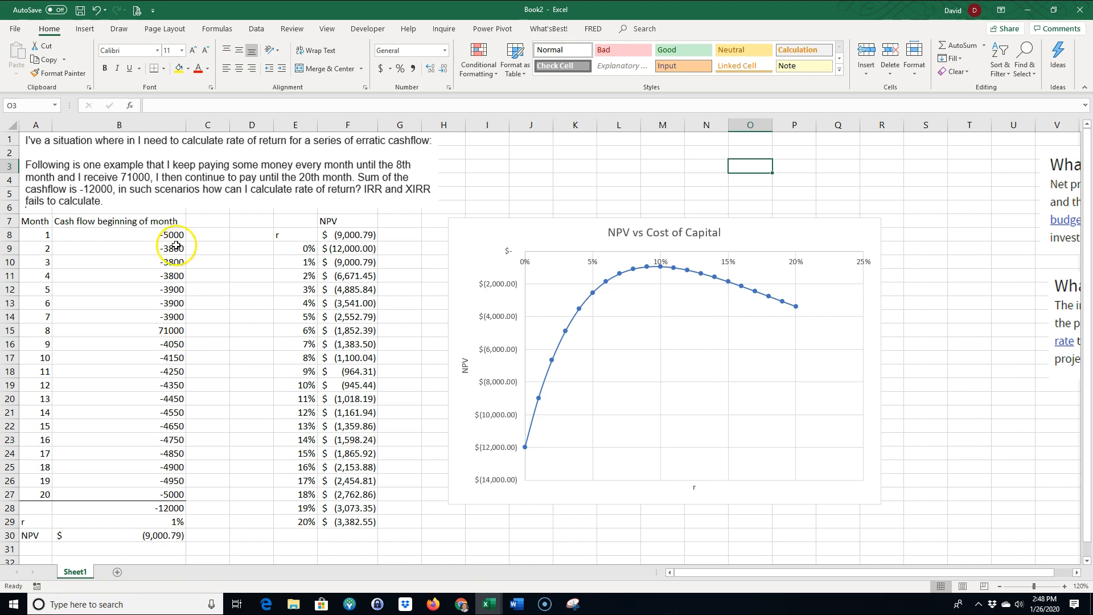
Enter the helper multiplier -1 in D16 for reversing the signs of the cash flows in B8:B27
drag(167, 236, 164, 495)
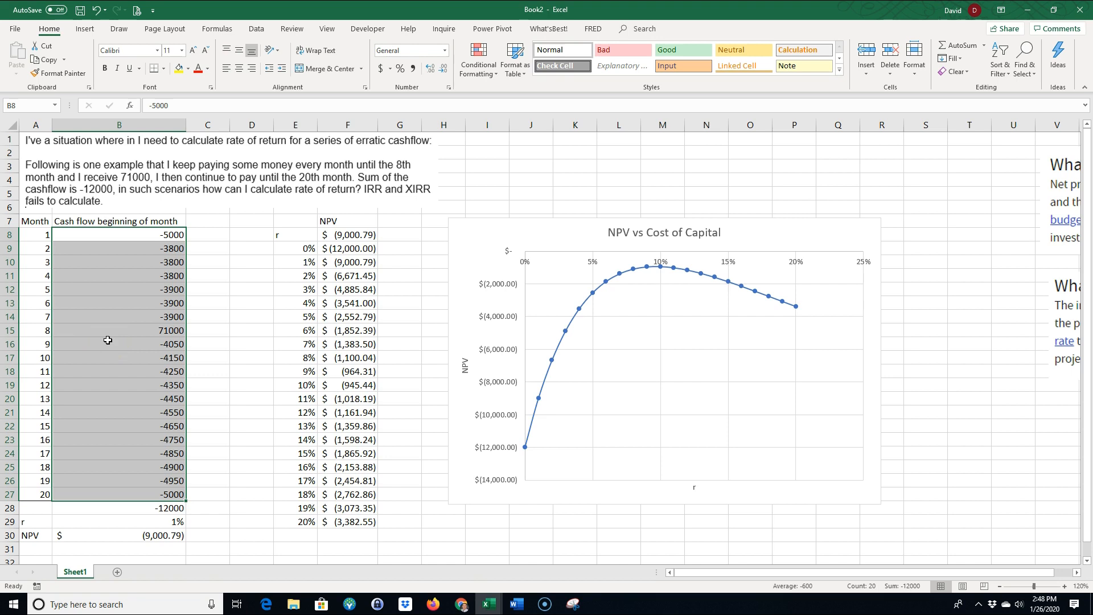
click(251, 345)
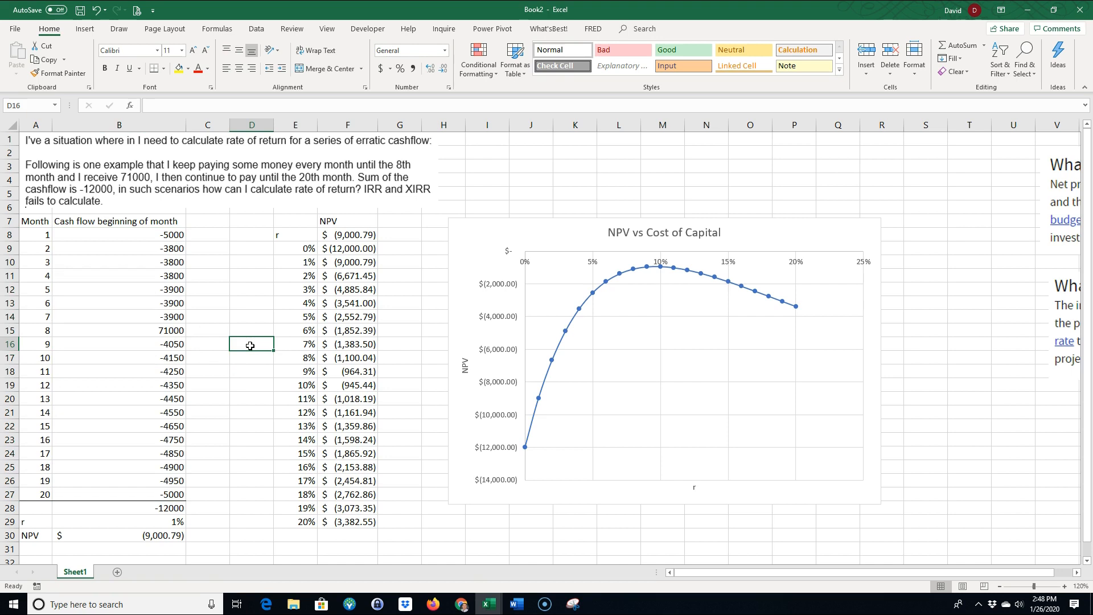
text(-1)
key(Return)
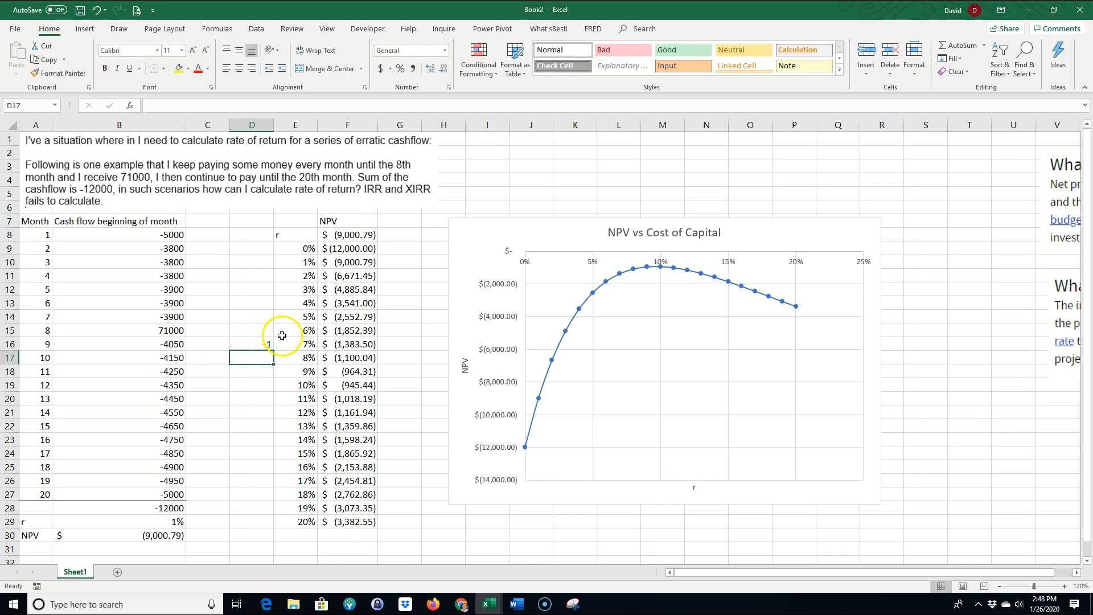
Copy the -1 from D16 and apply it to the cash flows in B8:B27 using Paste Special with the Multiply operation
click(257, 344)
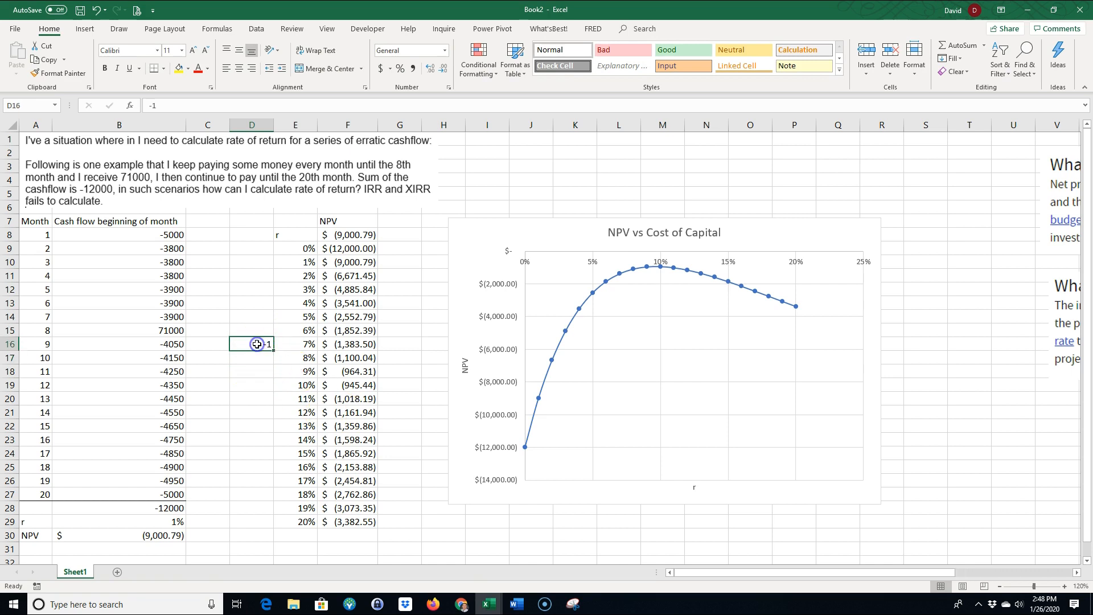
right_click(257, 344)
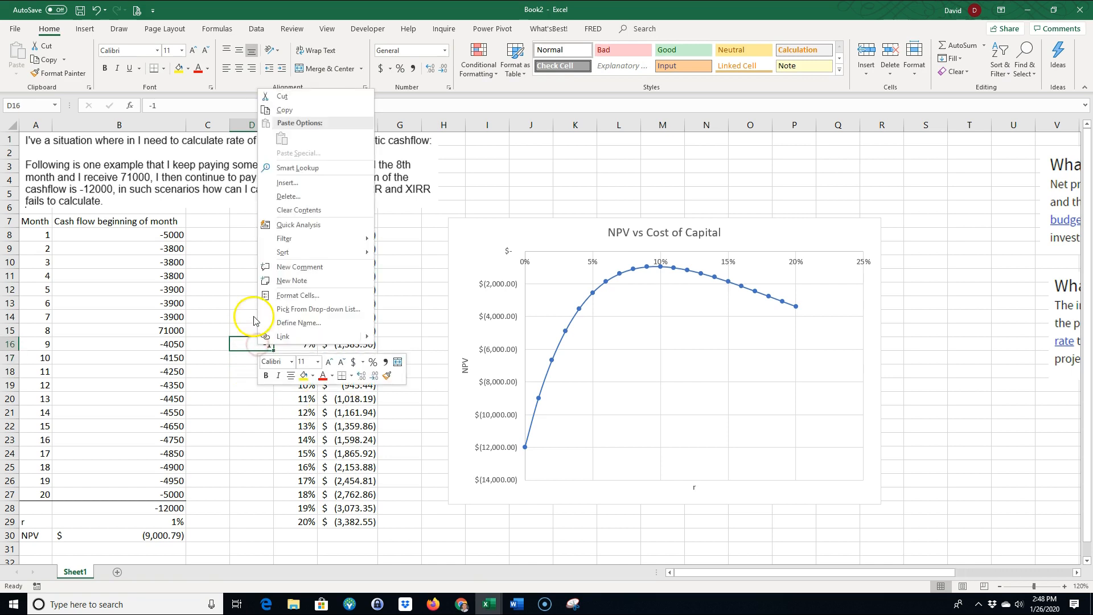
click(283, 110)
drag(158, 235, 146, 491)
right_click(131, 333)
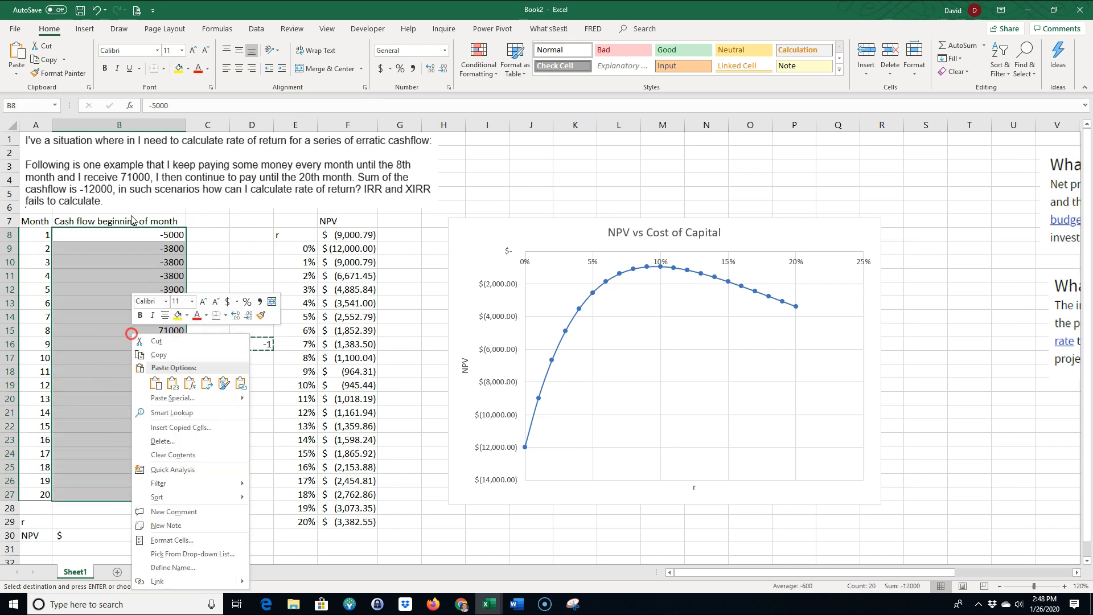
click(172, 398)
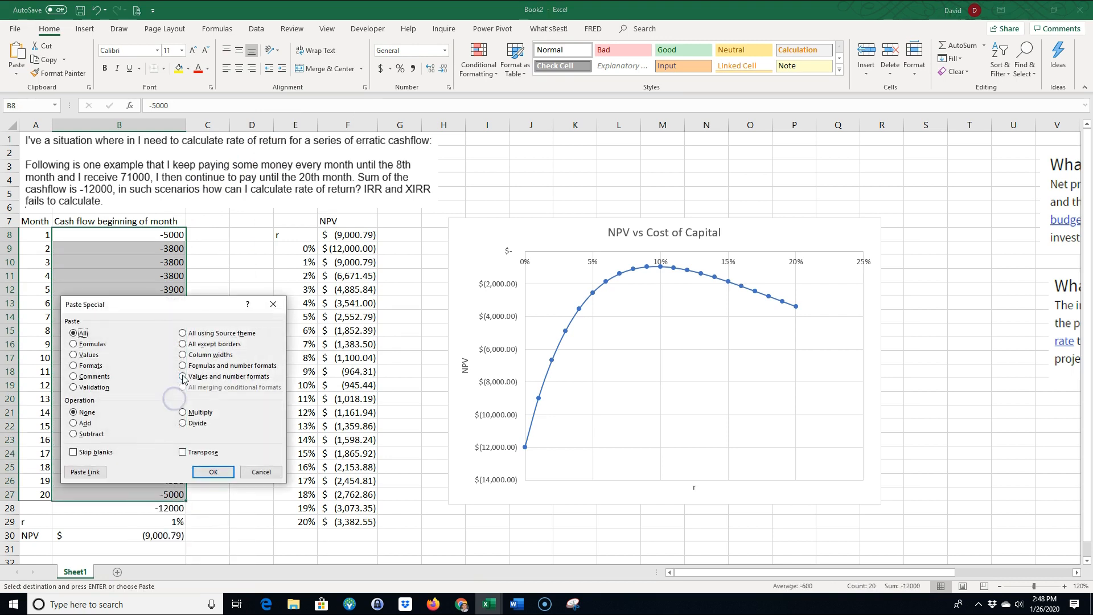
click(182, 413)
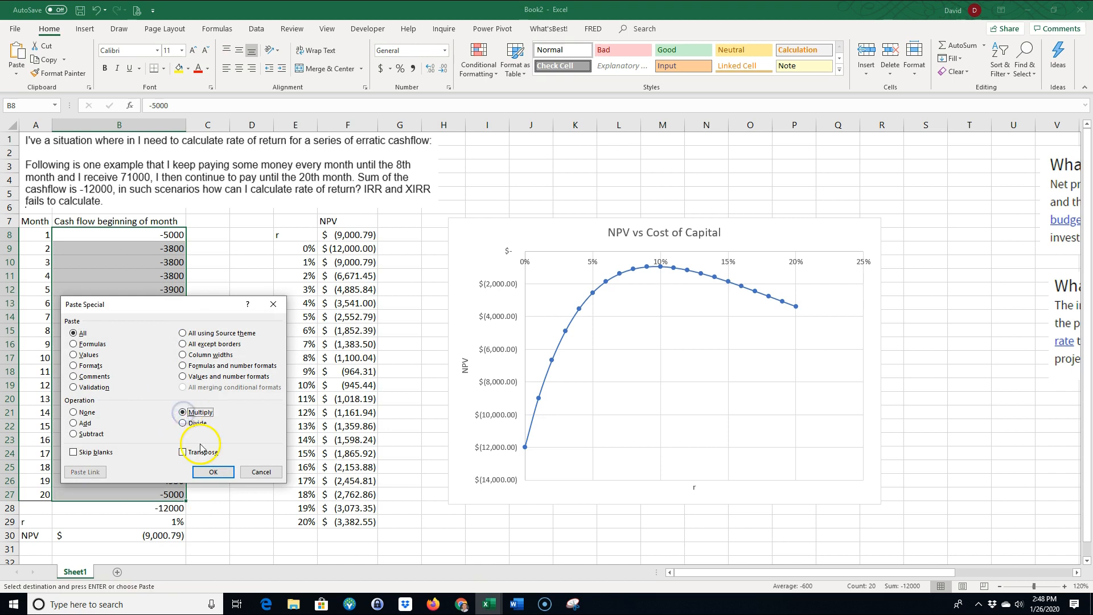
click(214, 471)
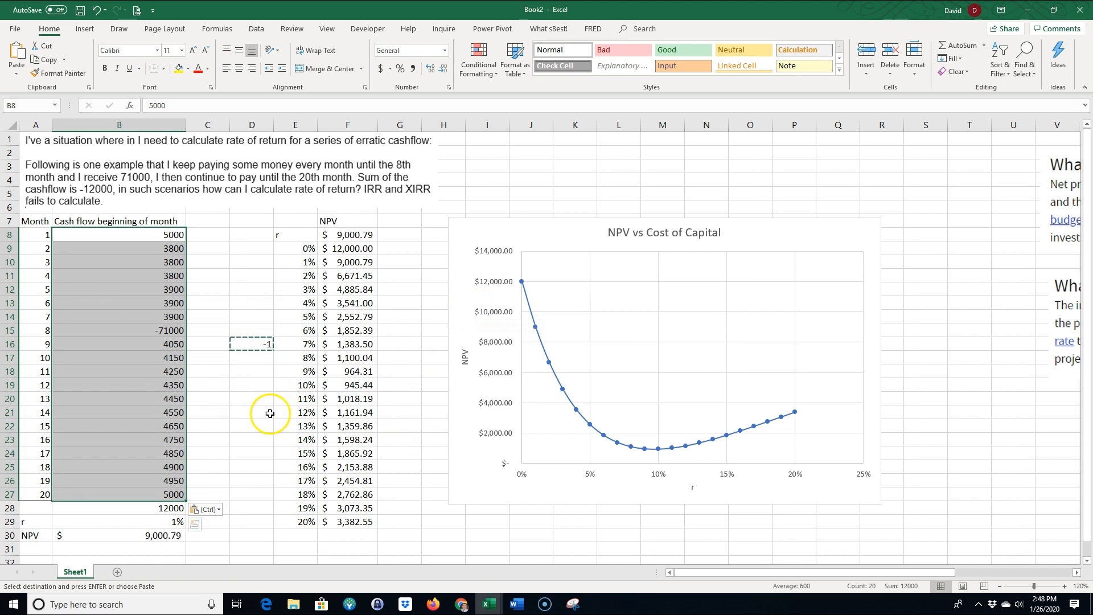
Clear the helper value in D16 by filling the blank cell D15 down over it
click(253, 331)
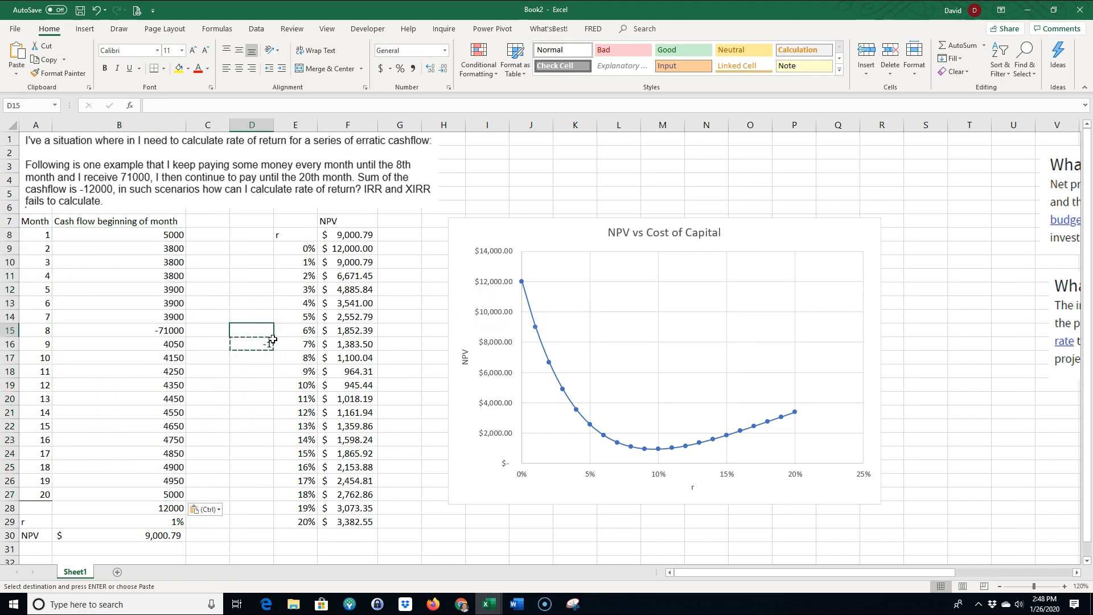
drag(274, 337, 273, 362)
click(257, 396)
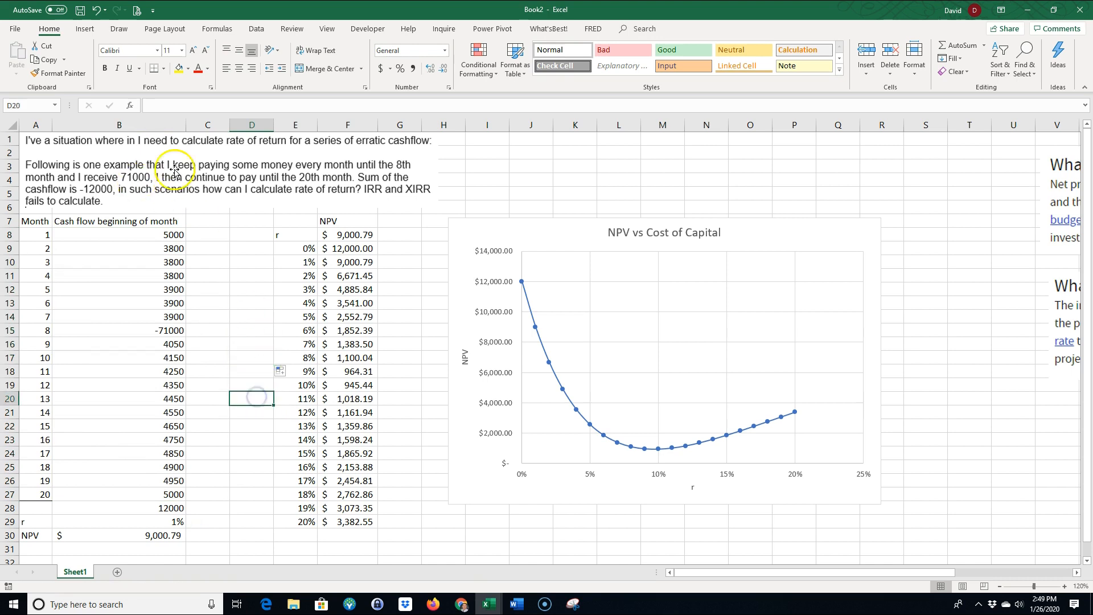
Review the sign-reversed cash flows month by month, covering B8:B11, the month 8 amount in B15 and the later months in B16:B27
click(170, 236)
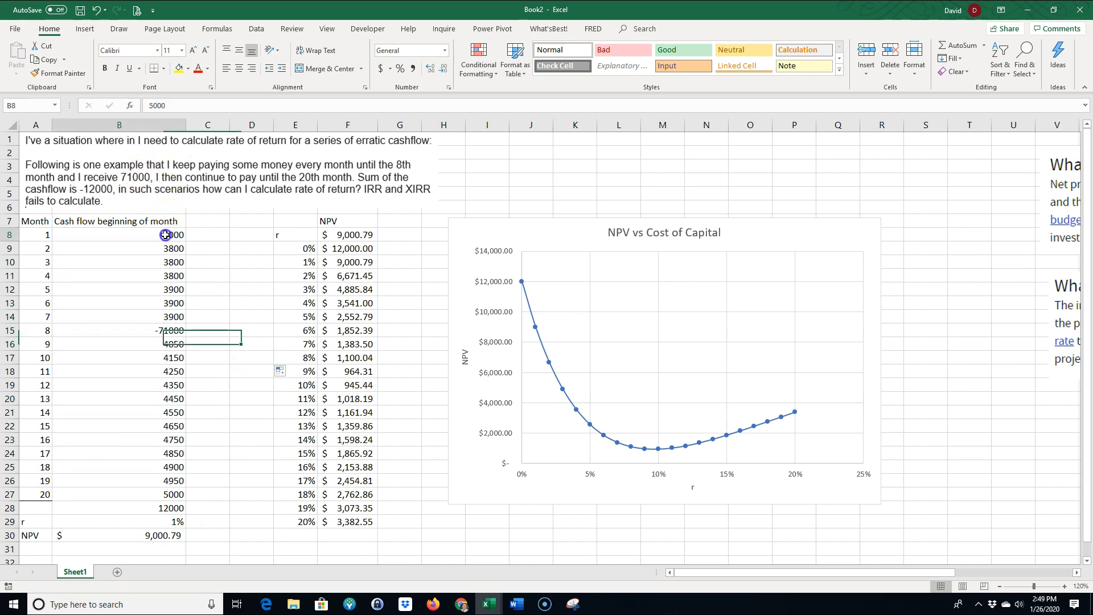
click(169, 249)
click(169, 262)
click(169, 276)
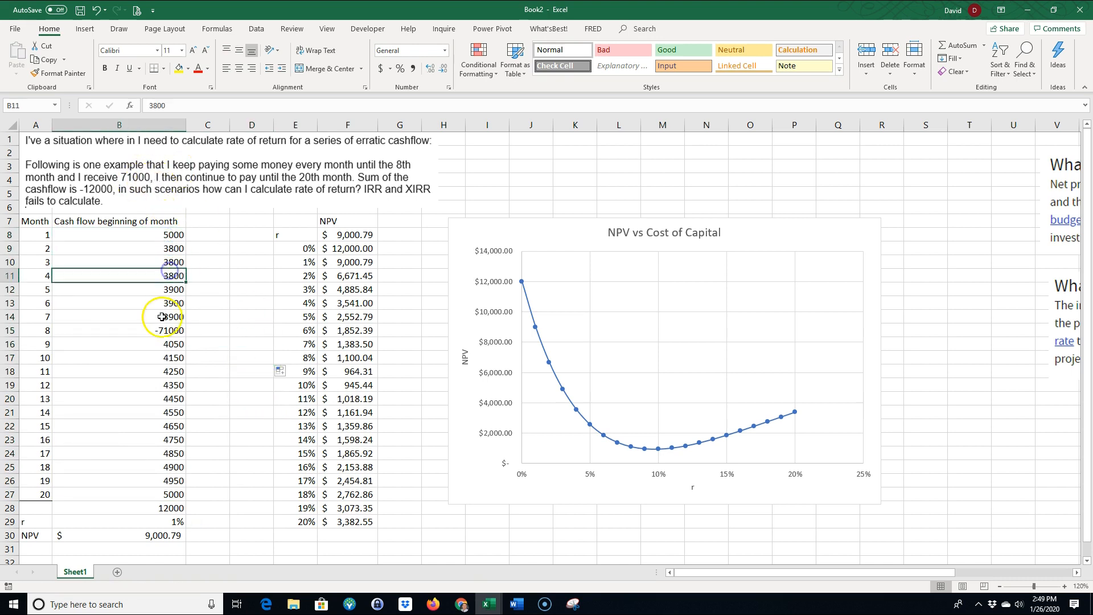
click(164, 329)
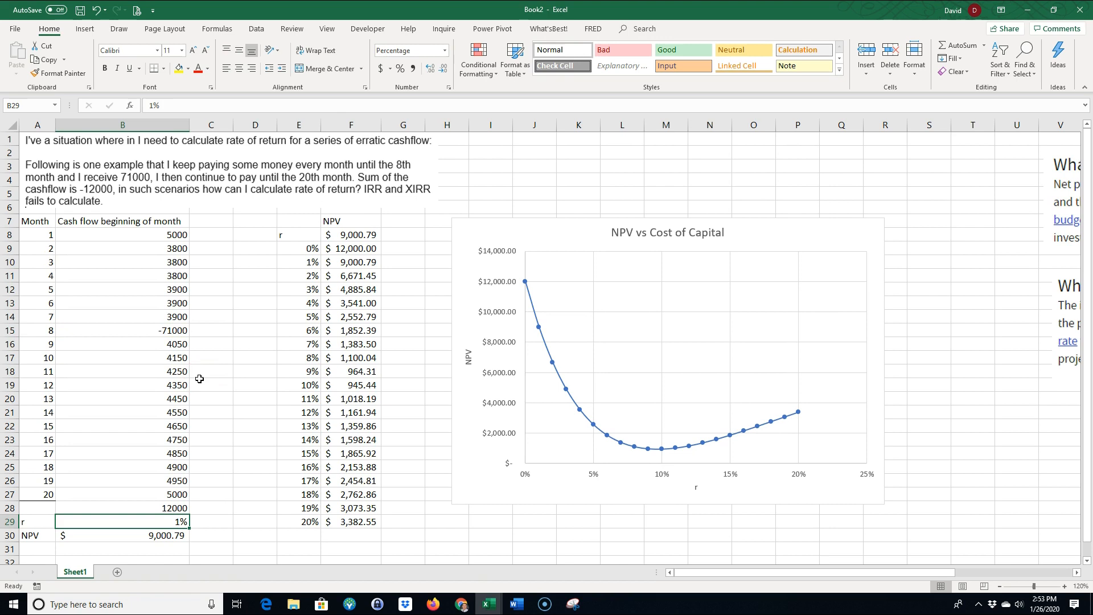
drag(171, 248, 177, 495)
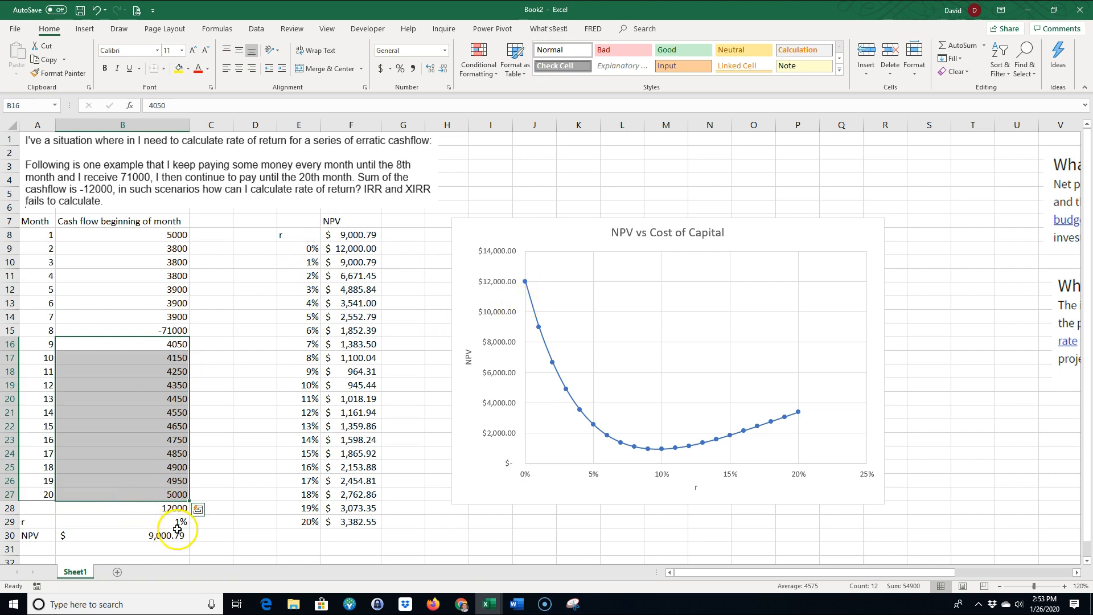
Examine the month 8 amount in B15, the NPV in B30 and the rate in B29 against the NPV vs Cost of Capital chart
click(172, 330)
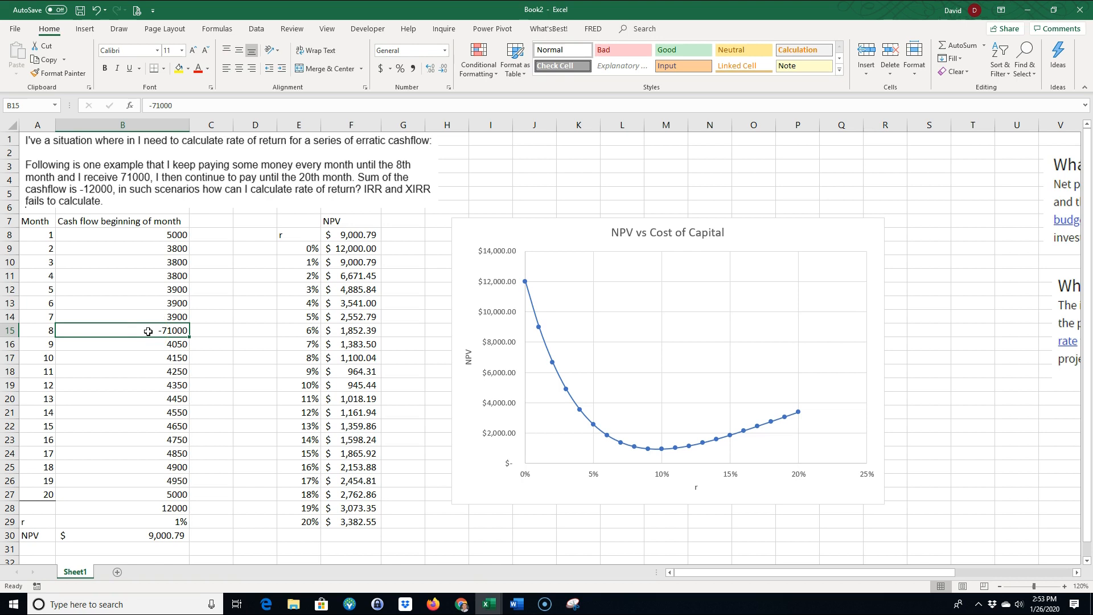
mouse_move(525, 288)
click(165, 536)
click(172, 522)
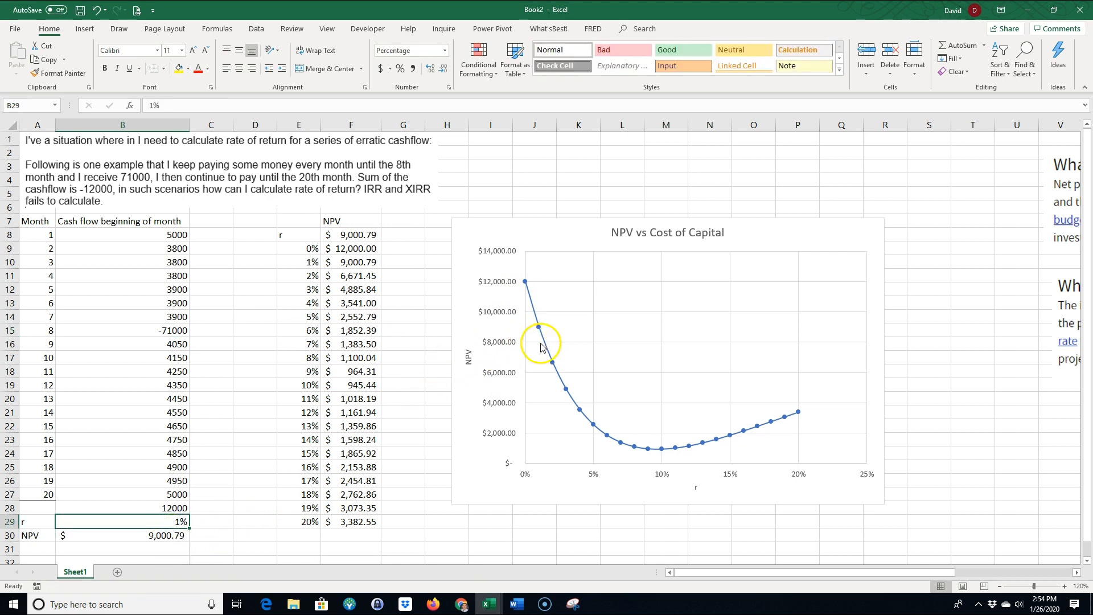
mouse_move(532, 305)
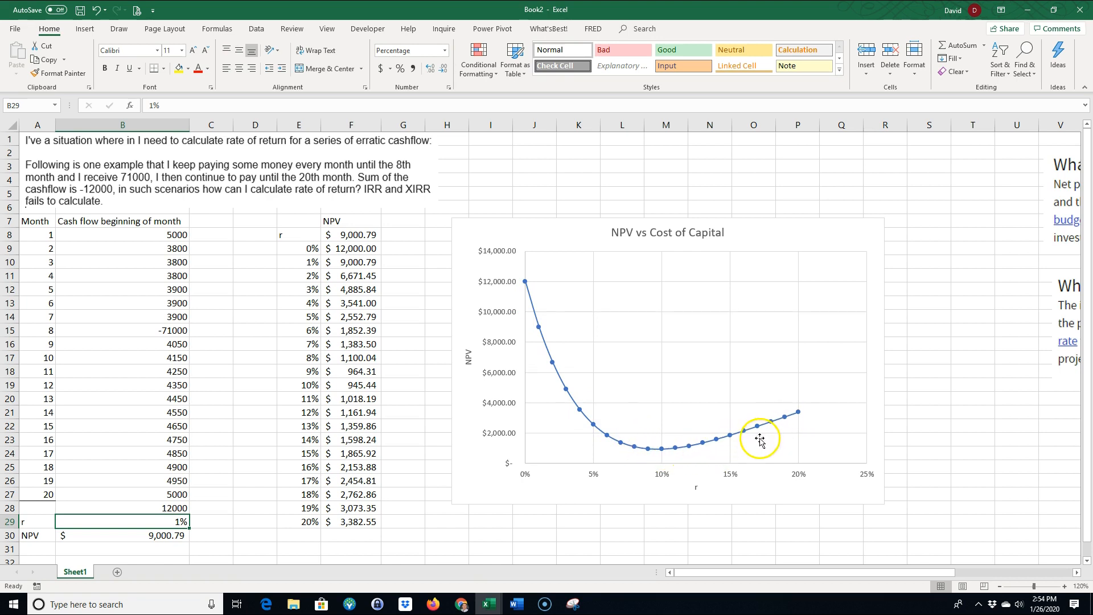
Try to calculate the internal rate of return of the sign-reversed cash flows B8:B27 with the IRR function in A31
click(38, 552)
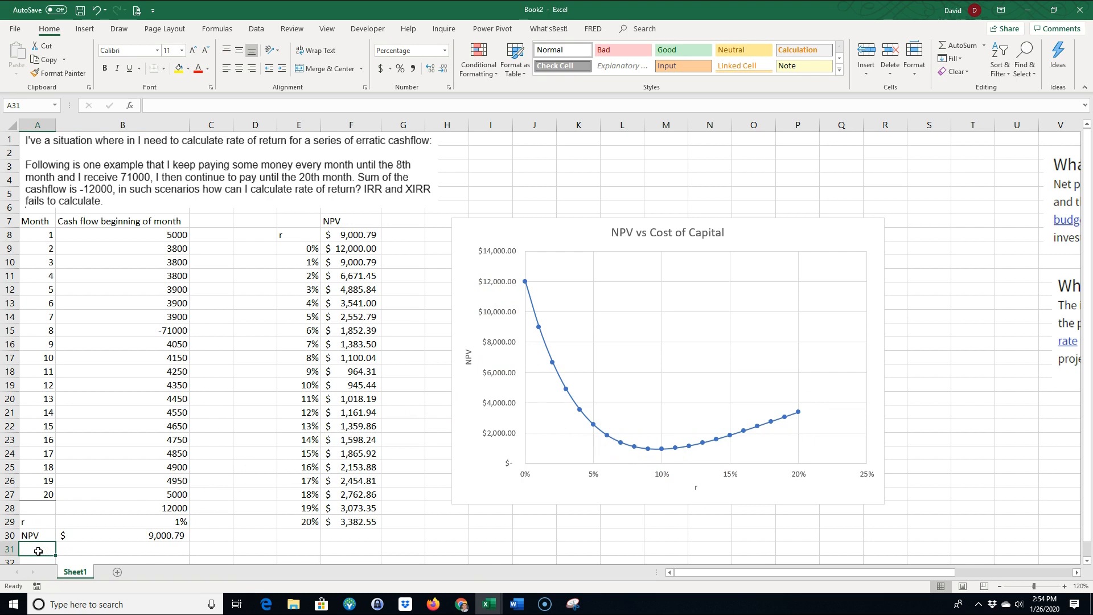
text(irr)
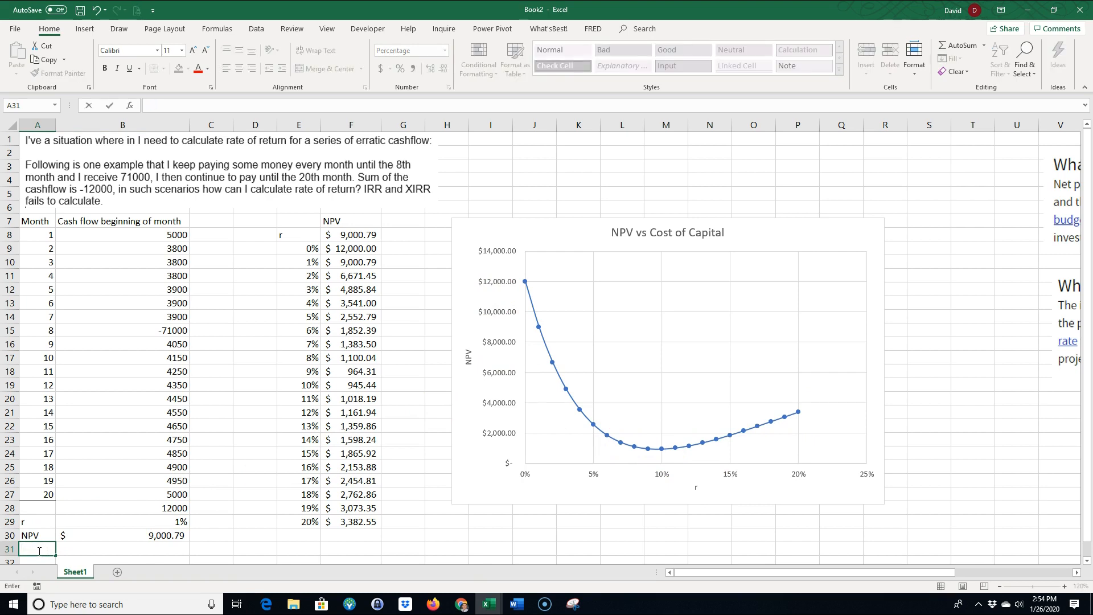
text(=irr()
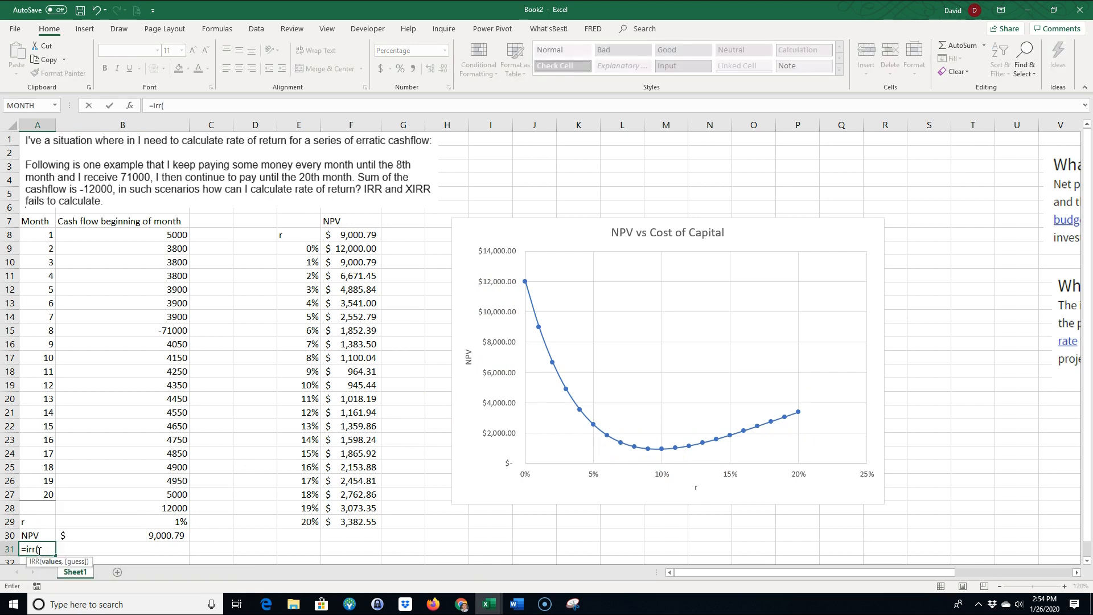
drag(171, 235, 173, 490)
key(Return)
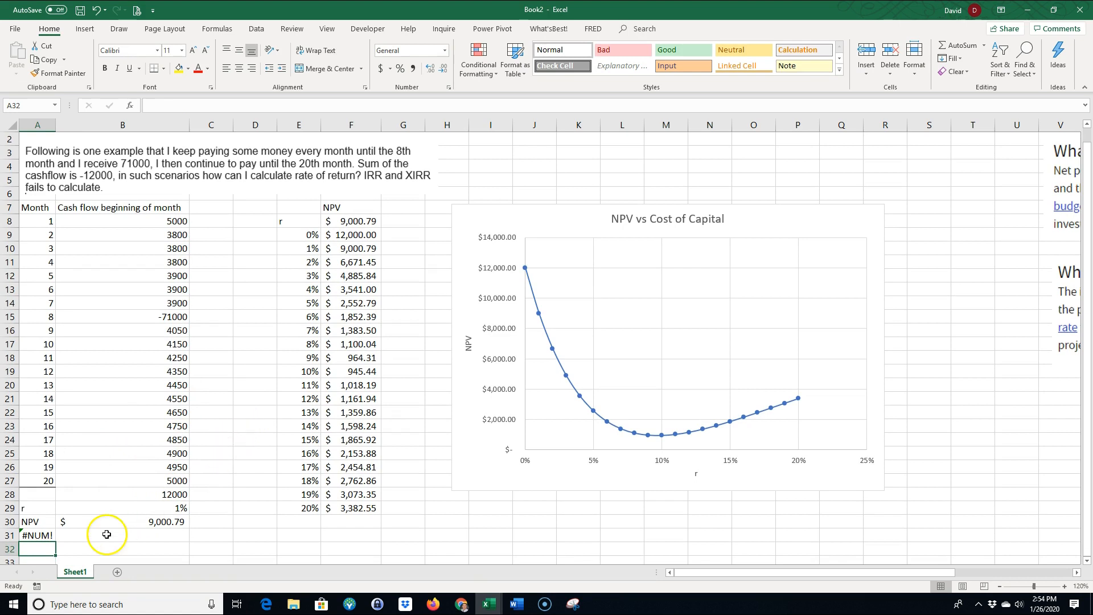
Clear the trial IRR formula from A31, leaving the cell below the NPV label empty
click(41, 536)
key(Delete)
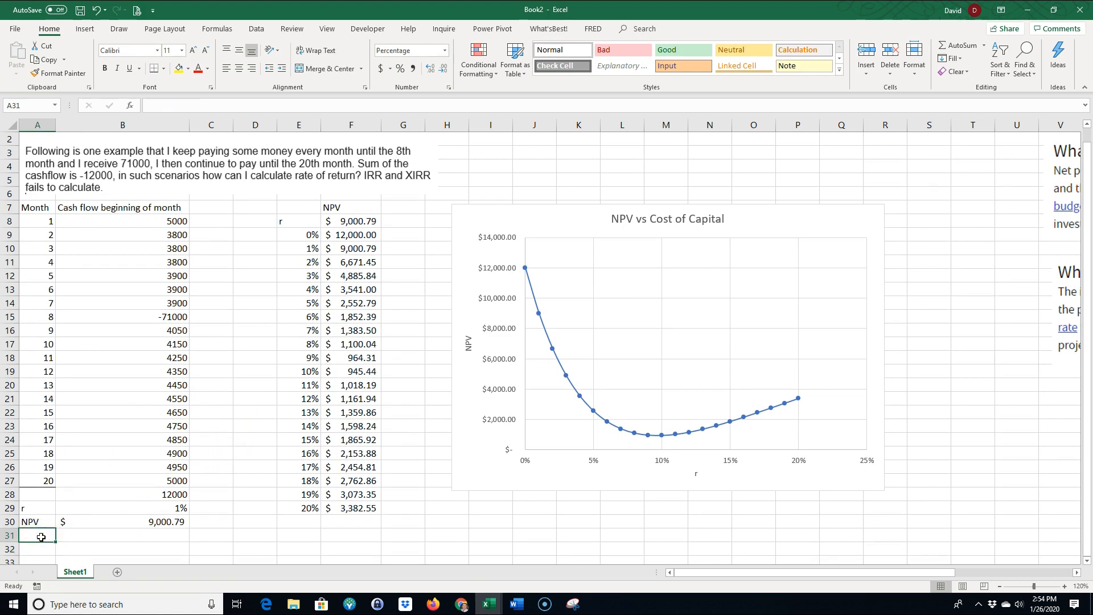
click(105, 546)
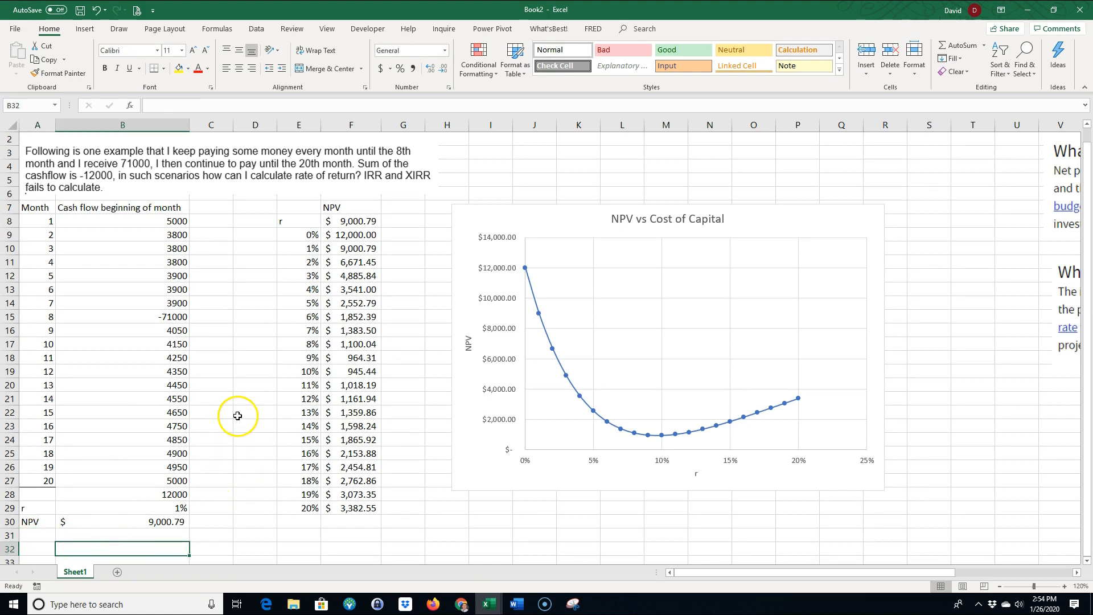